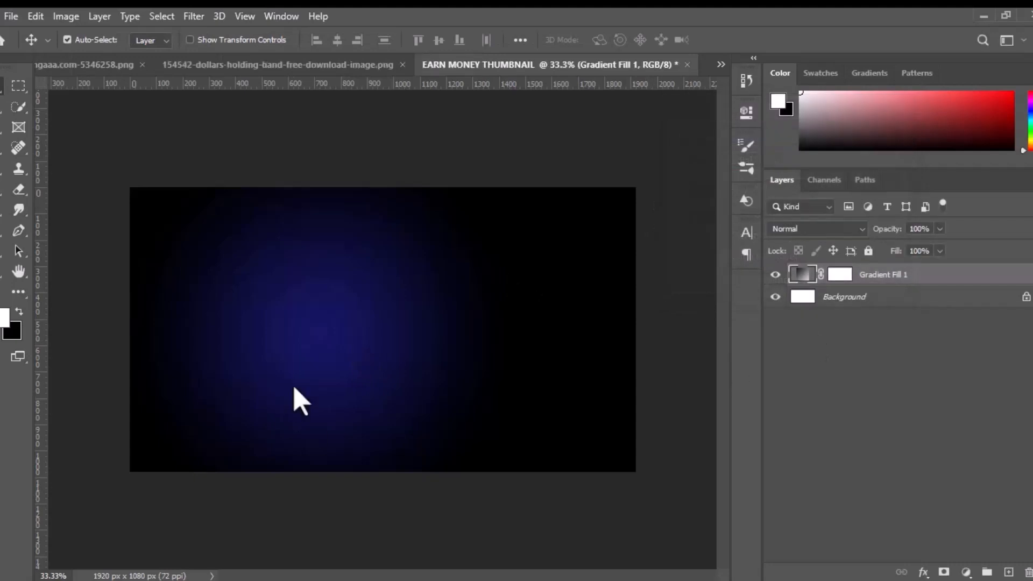
Step: Bring the laptop image into the EARN MONEY THUMBNAIL document and place it over the blue glow of the background
left_click(377, 64)
left_click(195, 64)
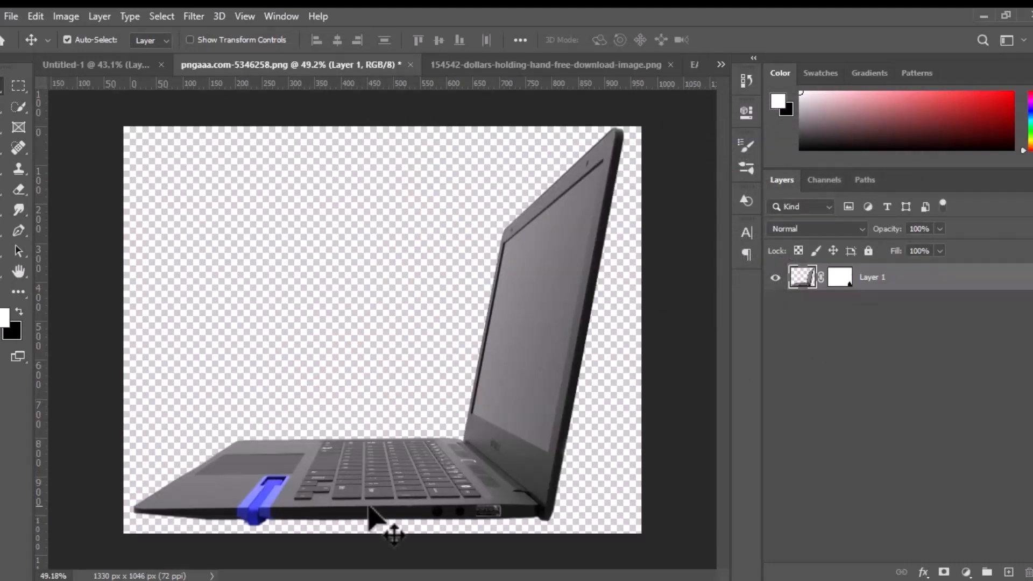
left_click_drag(611, 63, 489, 179)
left_click_drag(344, 64, 340, 76)
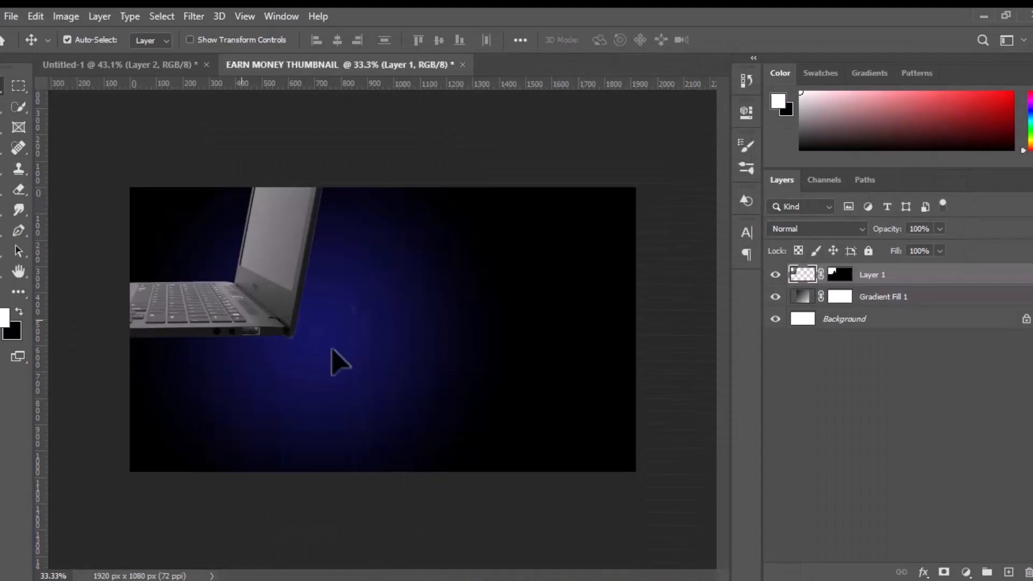
left_click_drag(334, 362, 355, 436)
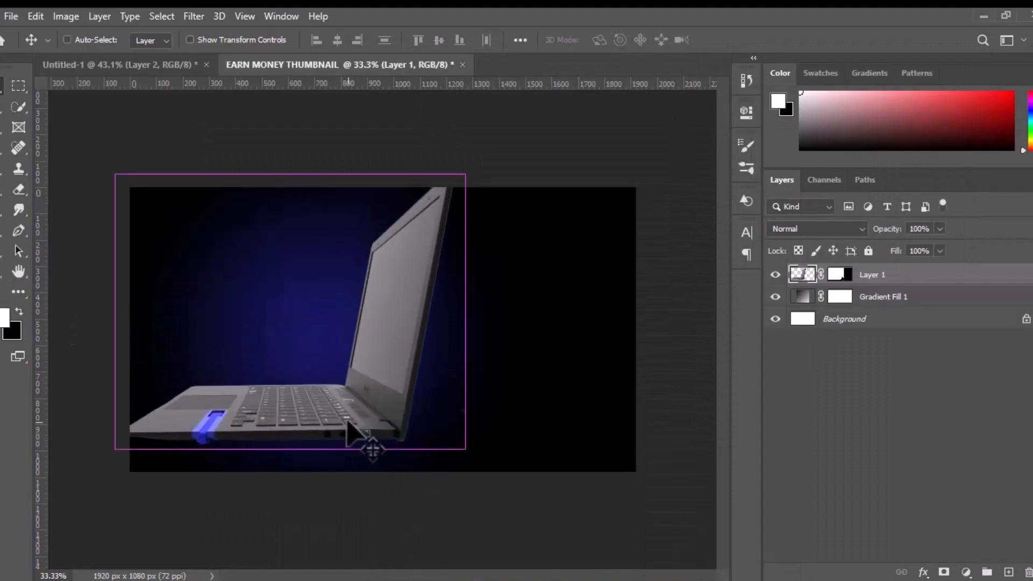
Step: Flip the laptop horizontally and scale it down to about 50%
key("ctrl+t")
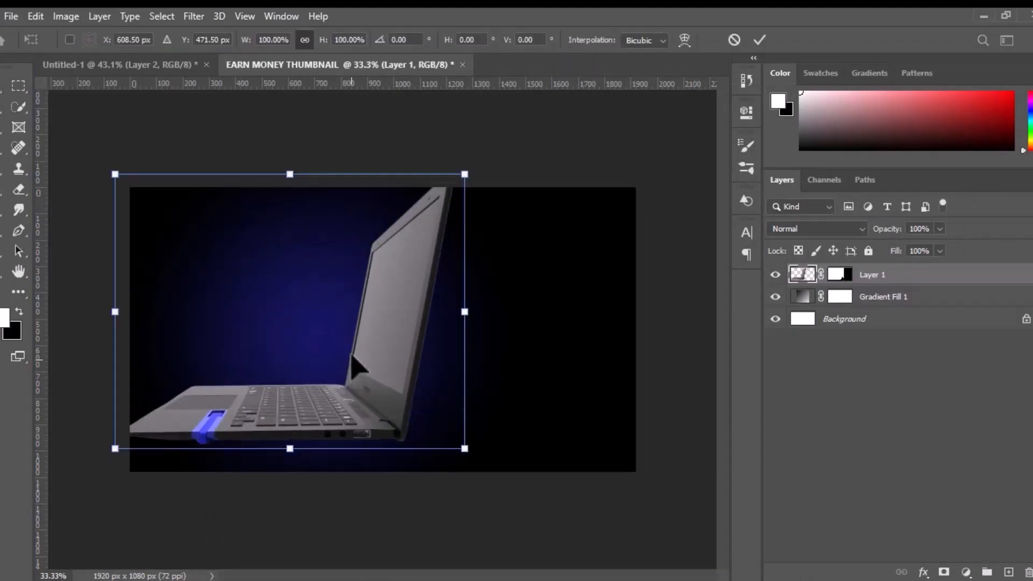
right_click(381, 295)
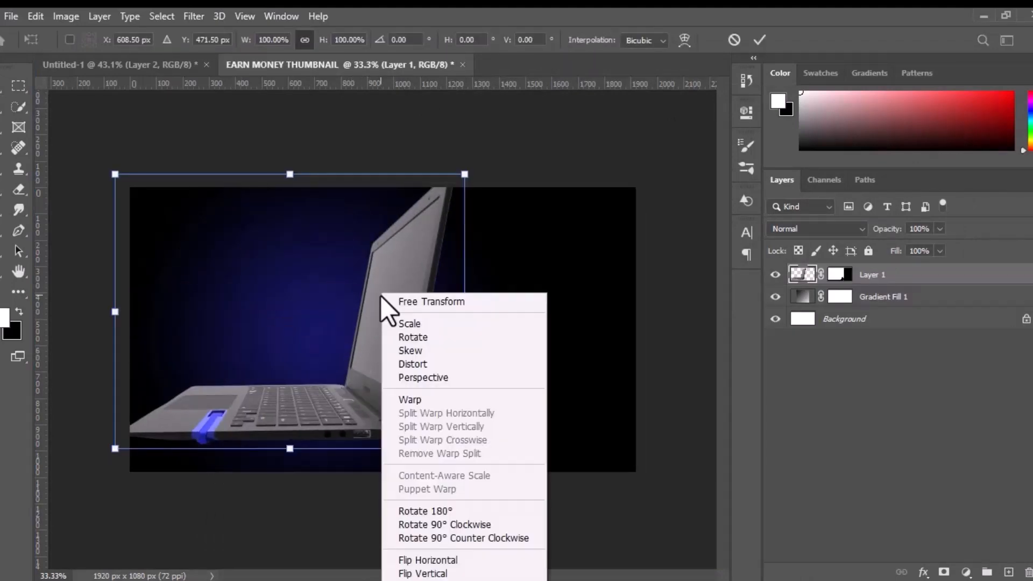
left_click(407, 561)
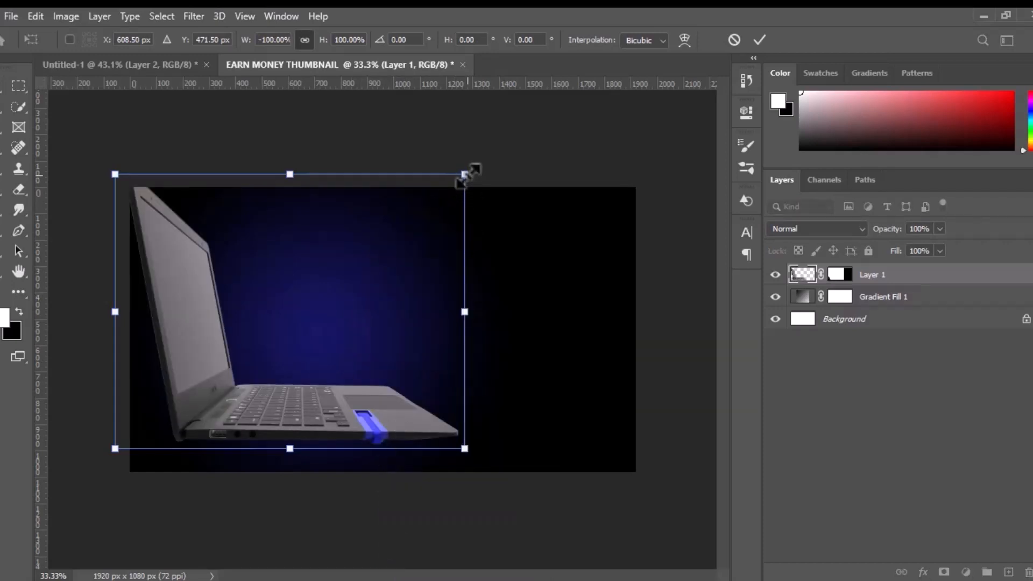
left_click_drag(466, 176, 395, 261)
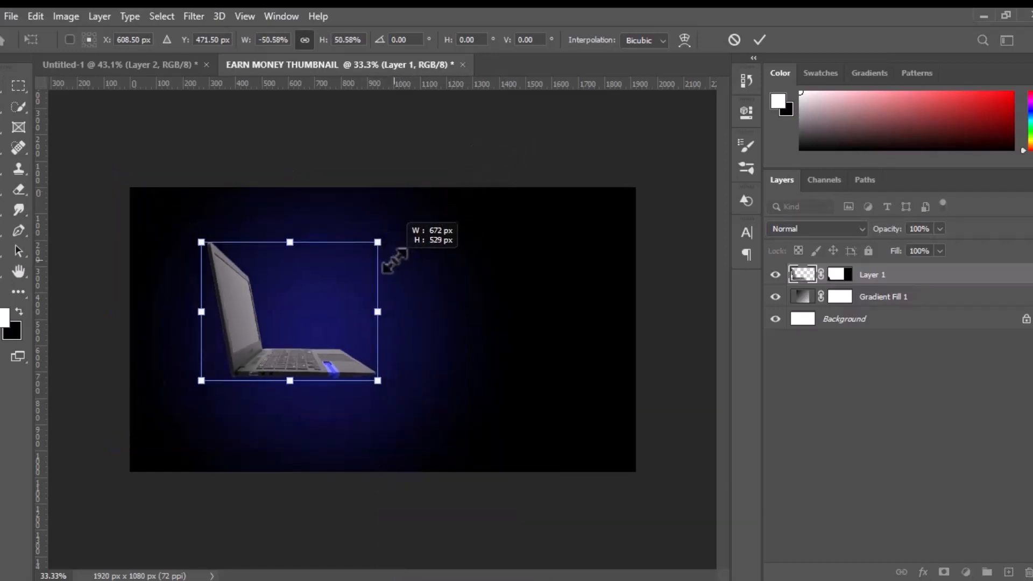
left_click(758, 40)
Step: Duplicate the laptop layer and flip the lower copy, Layer 1, vertically
left_click_drag(872, 275, 1009, 572)
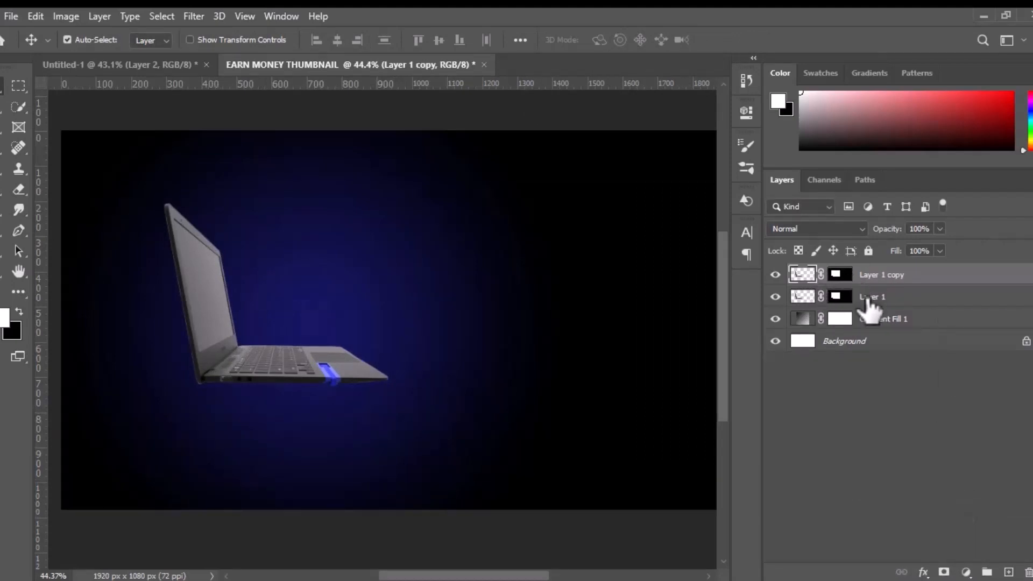
left_click(799, 296)
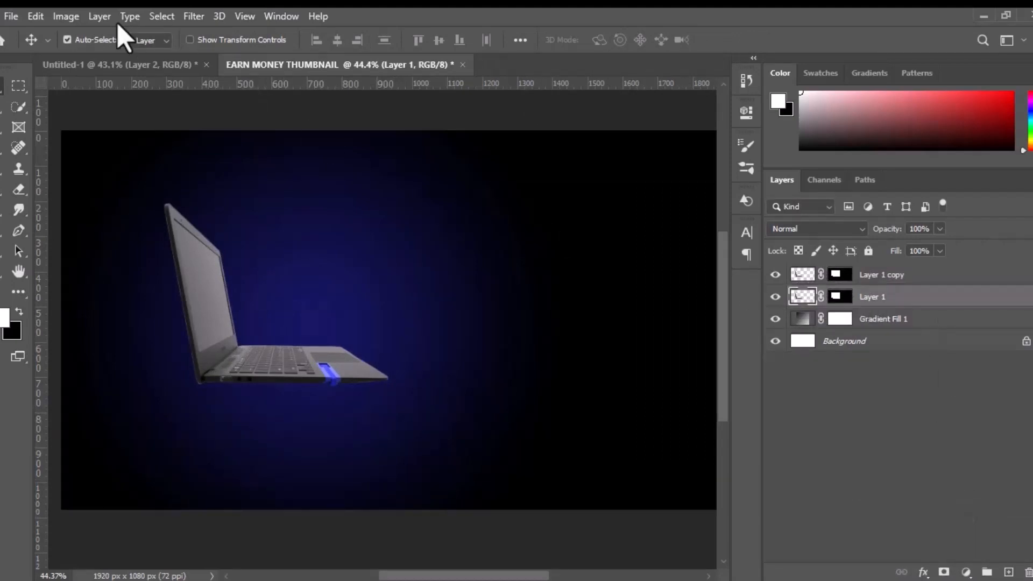
left_click(36, 16)
left_click(138, 360)
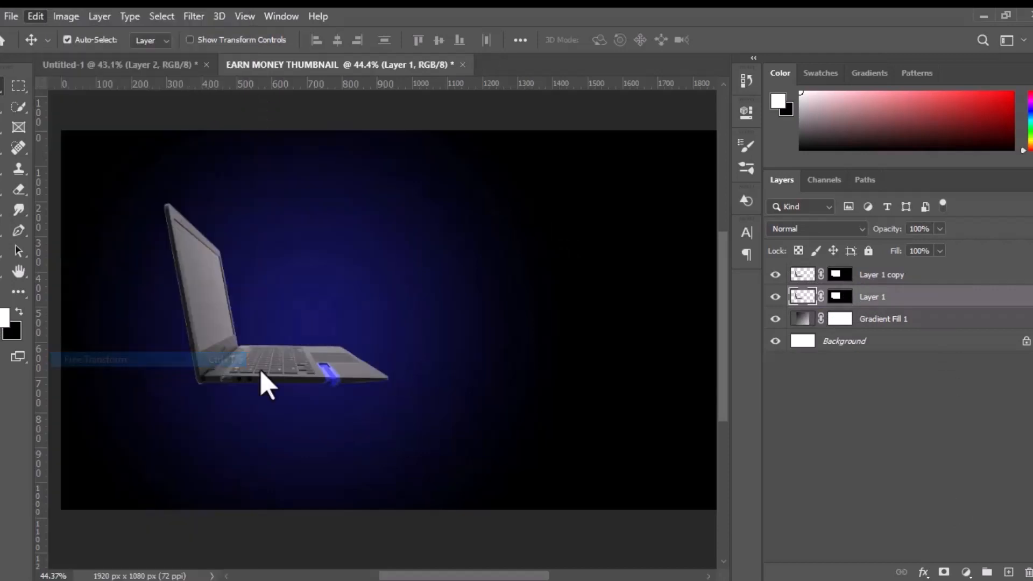
right_click(253, 319)
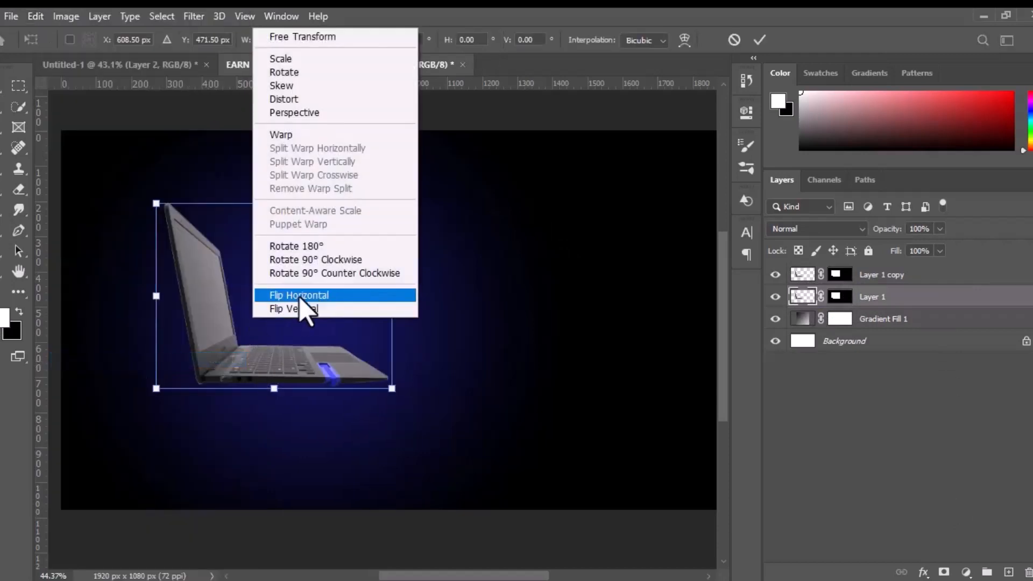
left_click(301, 306)
Step: Position the vertically flipped laptop directly beneath the upright one so their base edges meet like a reflection
left_click_drag(298, 219, 289, 389)
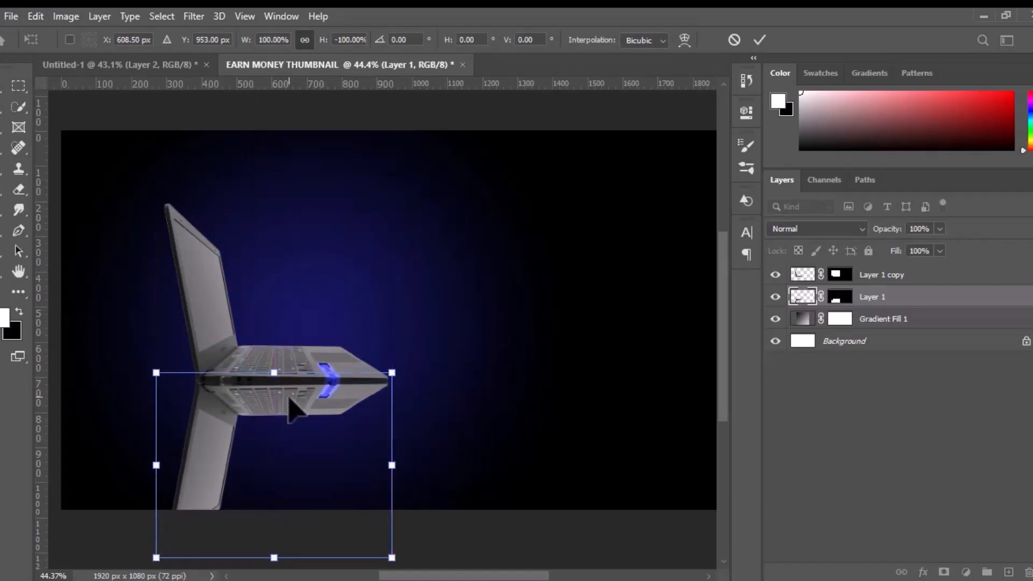
scroll(288, 409, "up", 5)
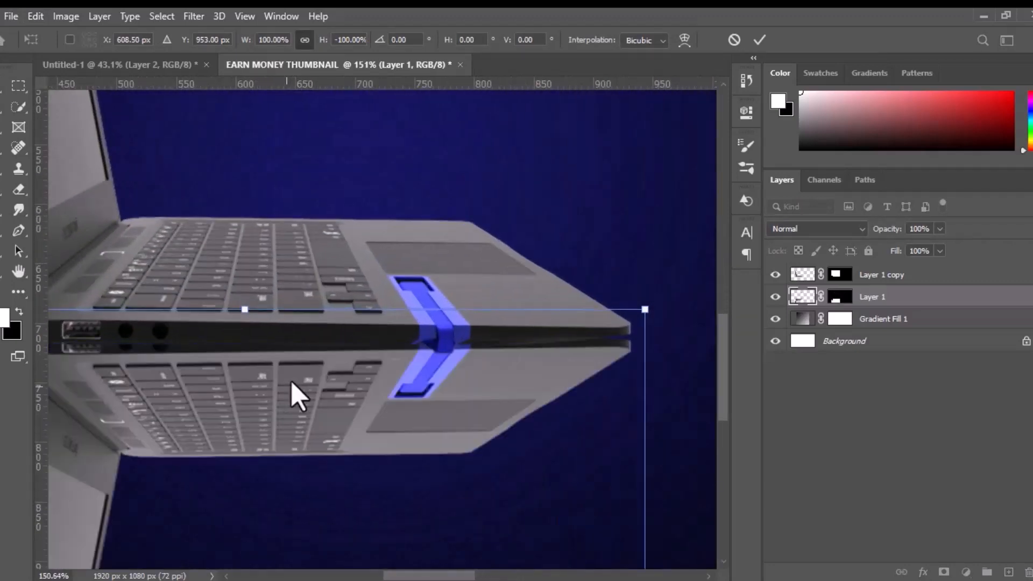
left_click_drag(298, 381, 298, 390)
left_click(759, 40)
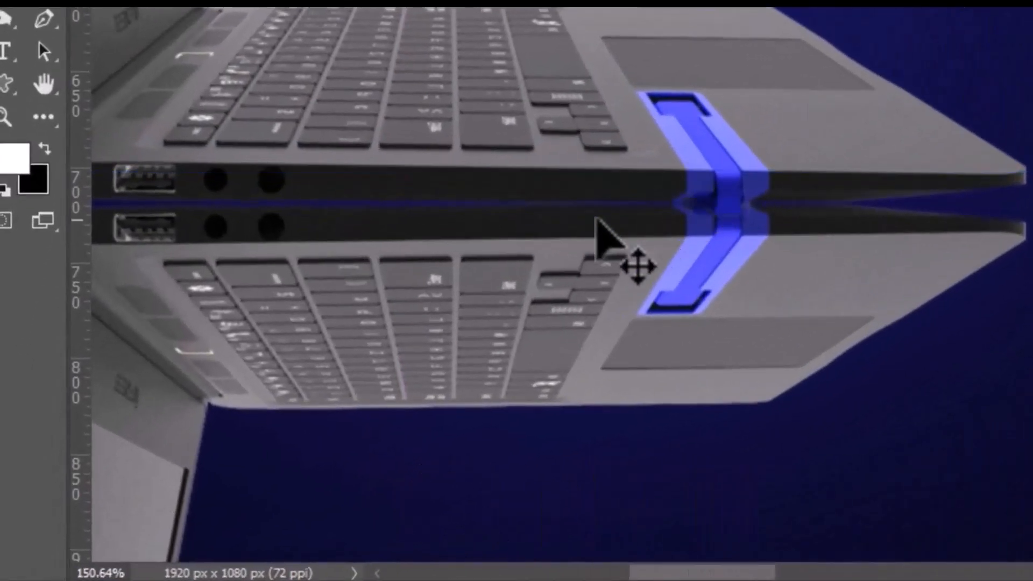
Step: Target Layer 1's mask and set up the Gradient tool with black foreground and the Foreground to Transparent preset
scroll(604, 238, "down", 5)
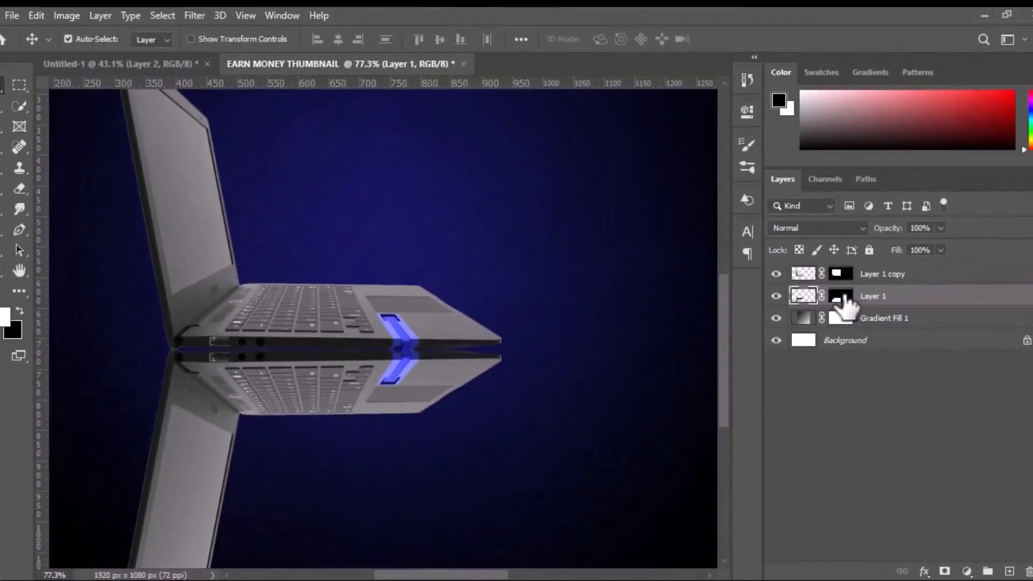
left_click(841, 296)
key("x")
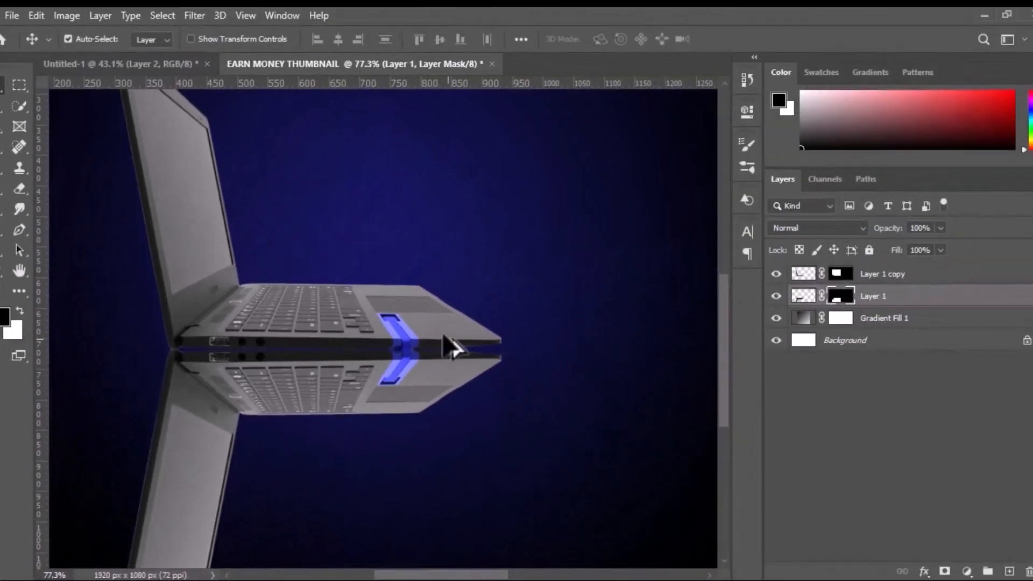
scroll(447, 346, "down", 3)
key("g")
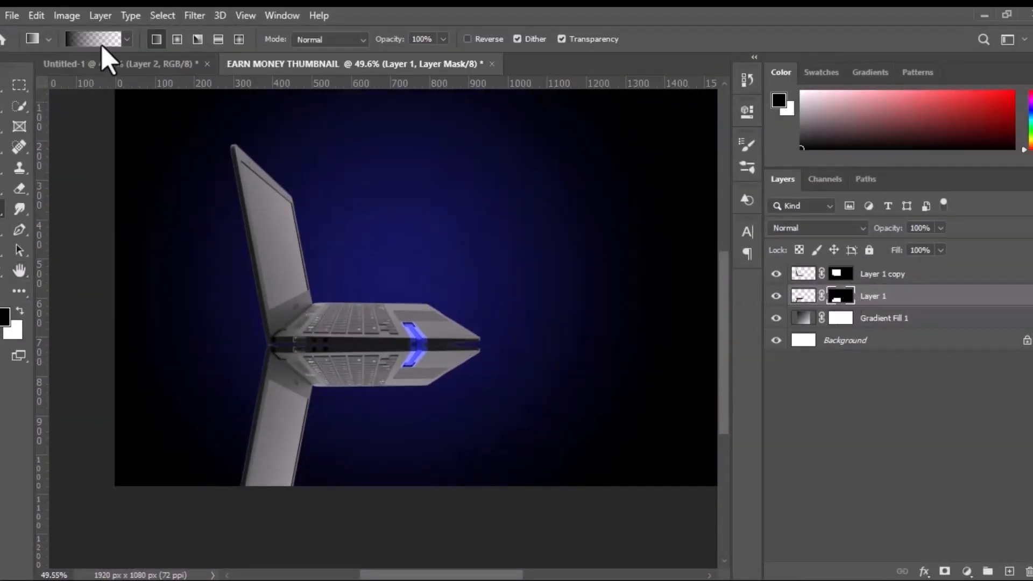
left_click(102, 38)
left_click(673, 105)
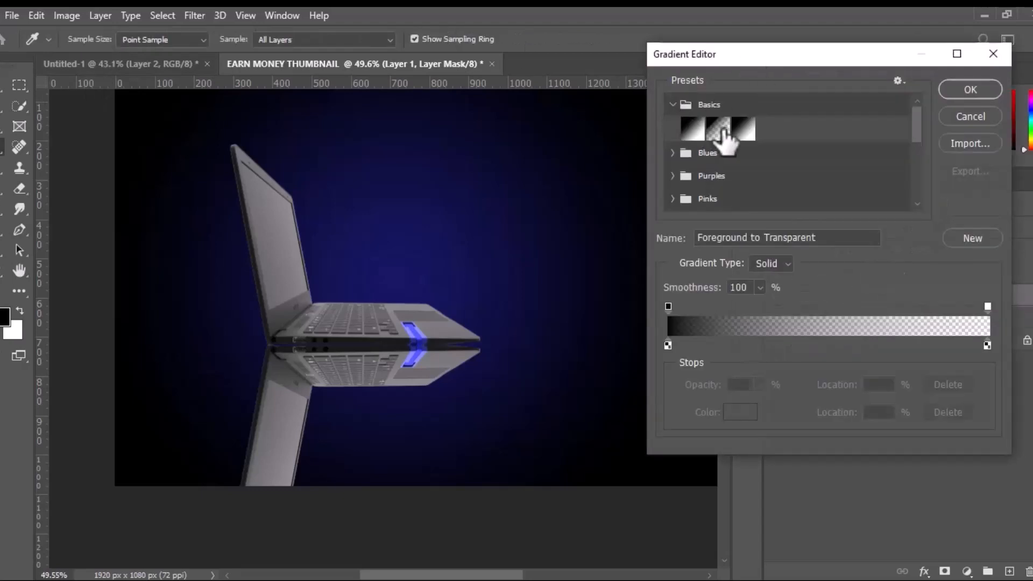
left_click(719, 129)
left_click(957, 89)
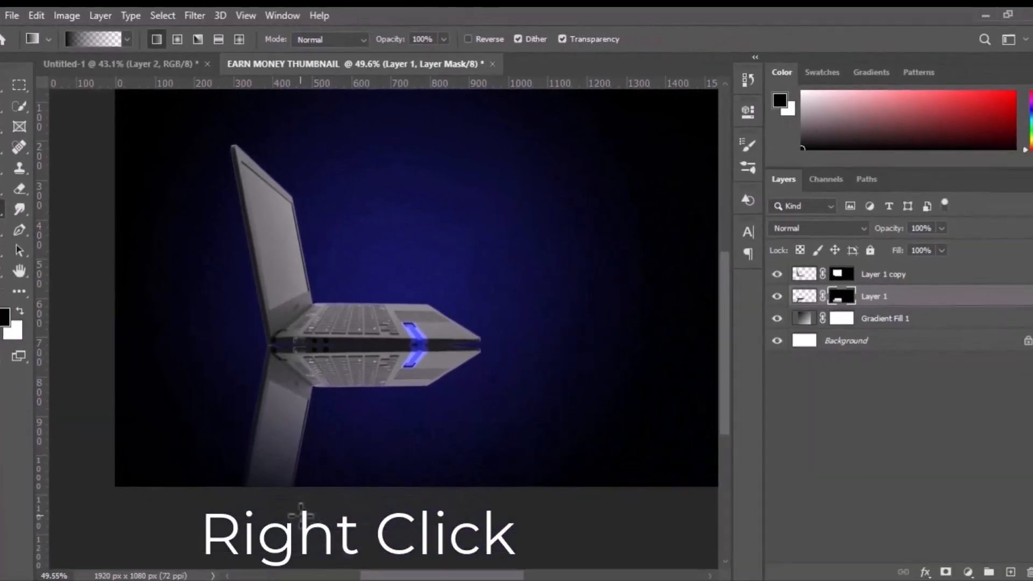
Step: Fade the laptop reflection from below with upward gradients on its mask and lower the layer's opacity
left_click_drag(300, 515, 309, 267)
left_click_drag(322, 484, 328, 394)
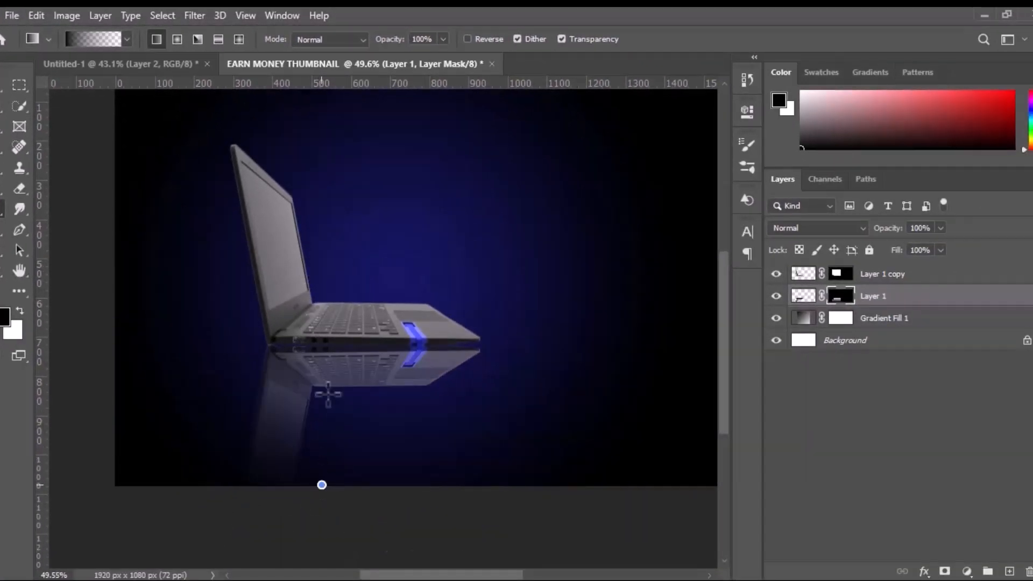
mouse_move(334, 264)
left_mouse_down()
mouse_move(322, 287)
mouse_move(340, 270)
left_mouse_up()
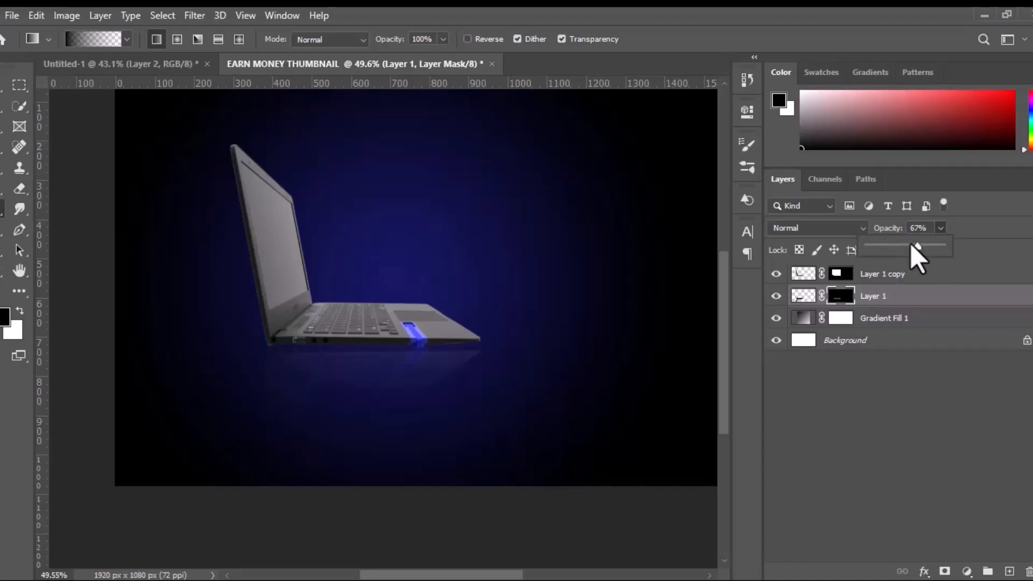
left_click_drag(909, 245, 907, 246)
Step: Move the hand holding dollars in front of the laptop and place its layer above Layer 1 copy
left_click(5, 90)
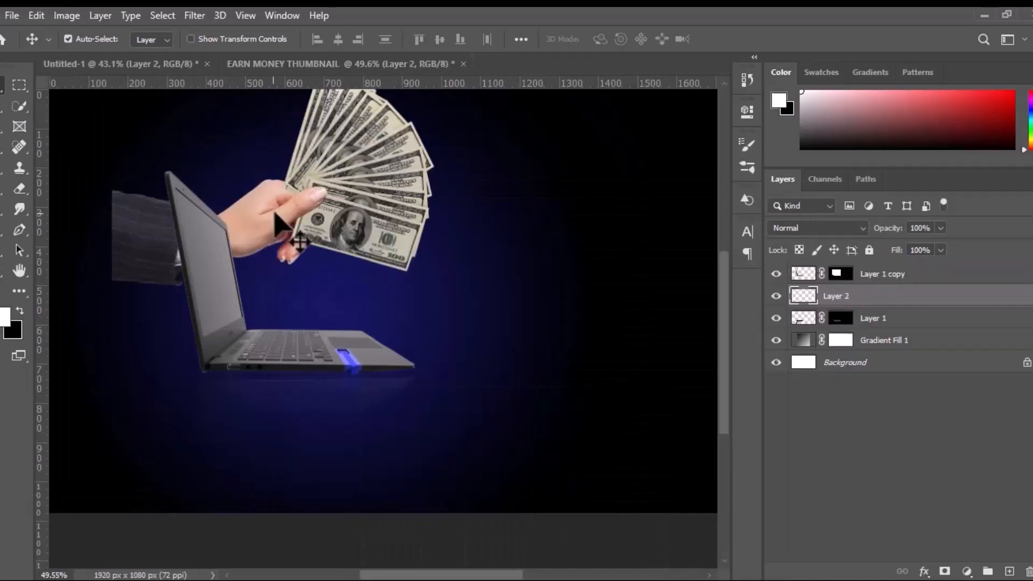
left_click_drag(277, 220, 412, 222)
left_click_drag(861, 304, 856, 272)
left_click_drag(258, 242, 246, 255)
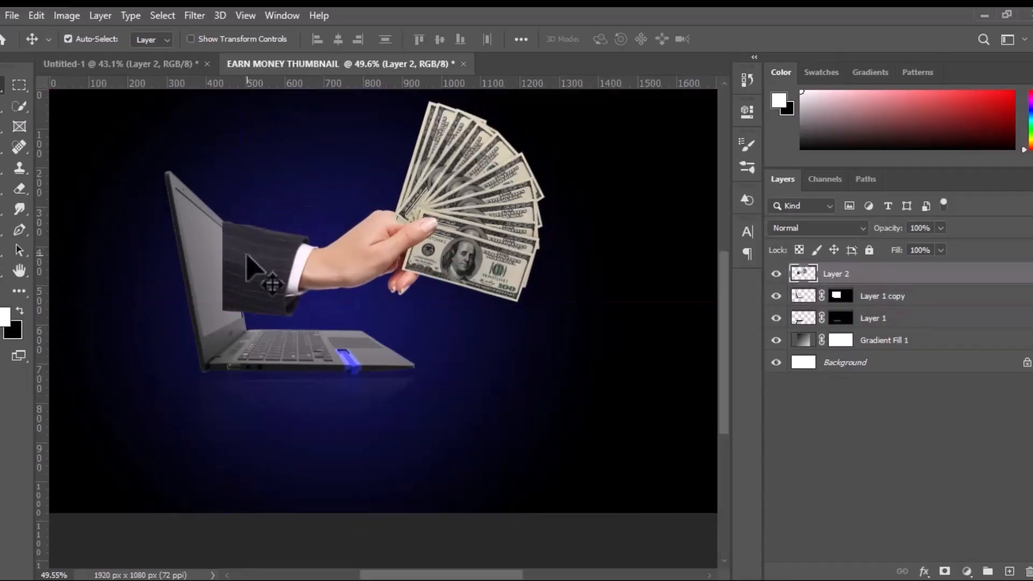
Step: Scale the hand to about 63%, rotate it about -12.5°, and position its sleeve over the laptop screen
key("ctrl+t")
left_click_drag(543, 100, 506, 126)
left_click_drag(516, 300, 532, 268)
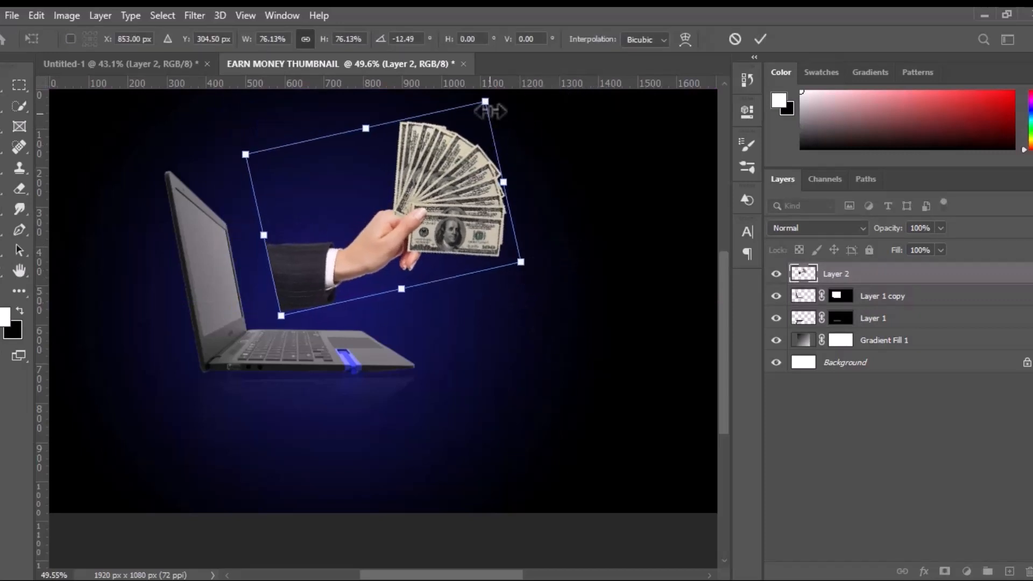
left_click_drag(487, 103, 471, 116)
left_click_drag(415, 277, 296, 275)
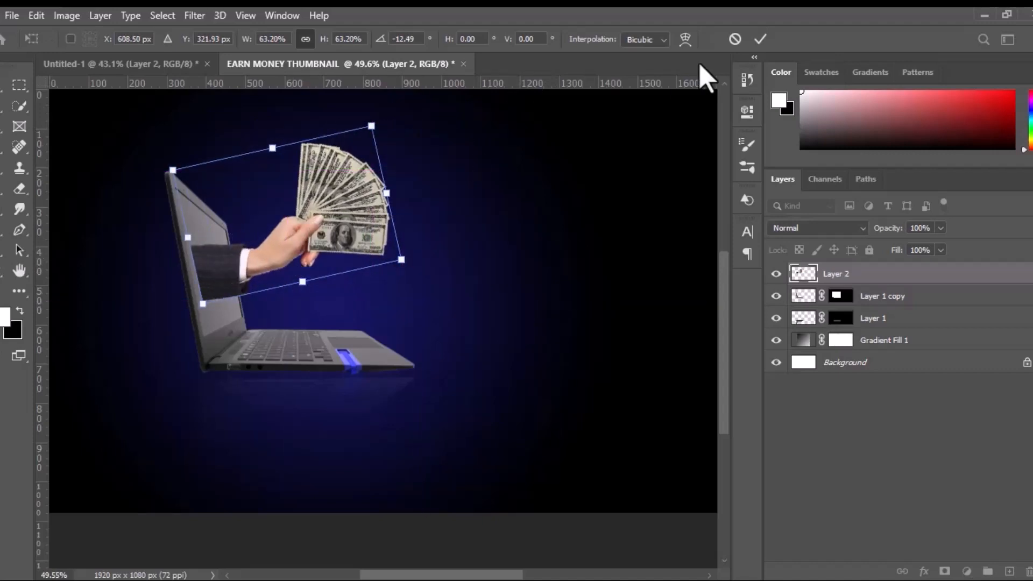
key("Return")
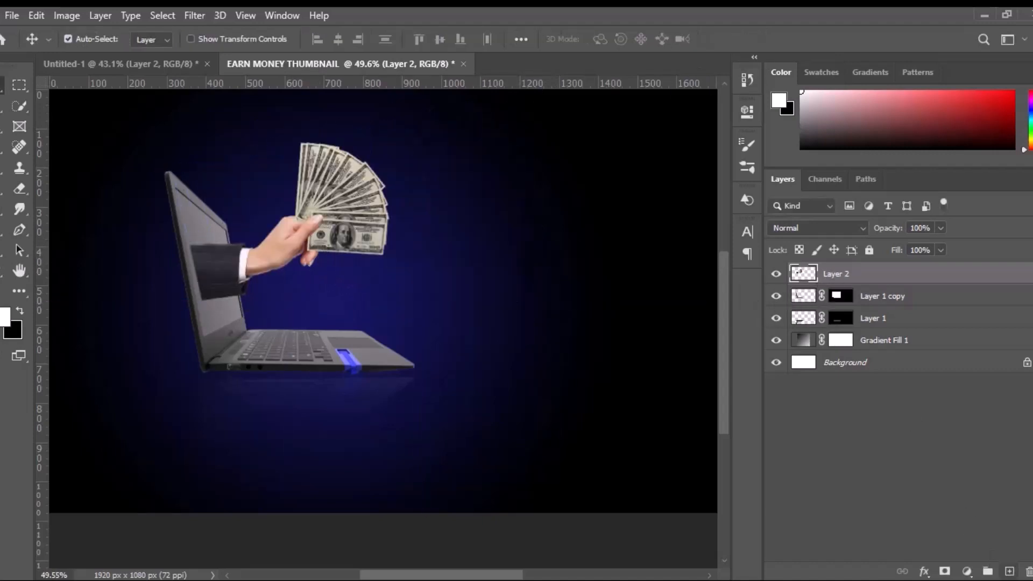
Step: Add a layer mask to the hand and fade the sleeve into the laptop screen with black-to-transparent gradients
left_click(945, 571)
left_click(2, 211)
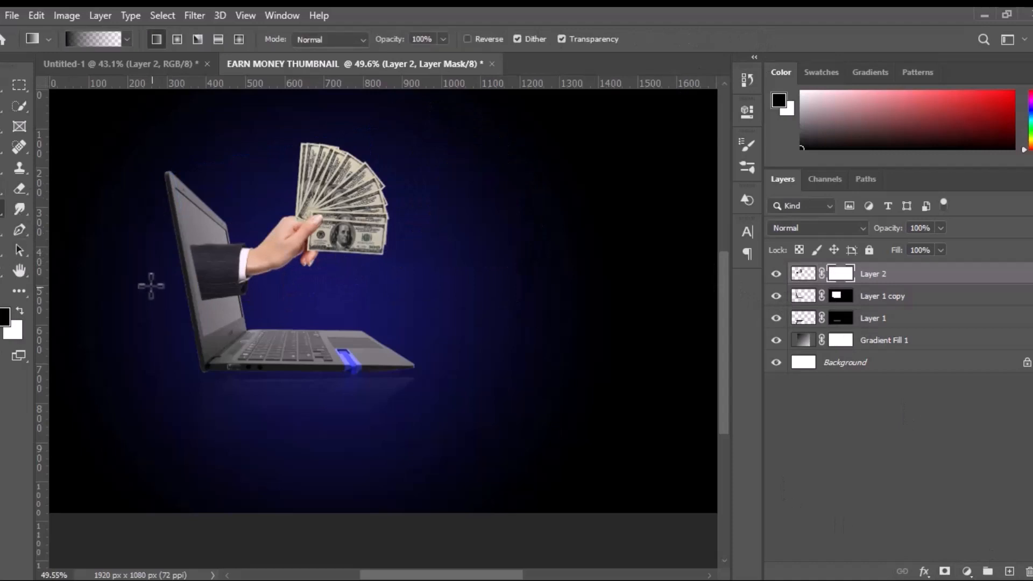
left_click_drag(150, 274, 268, 276)
left_click_drag(125, 273, 217, 262)
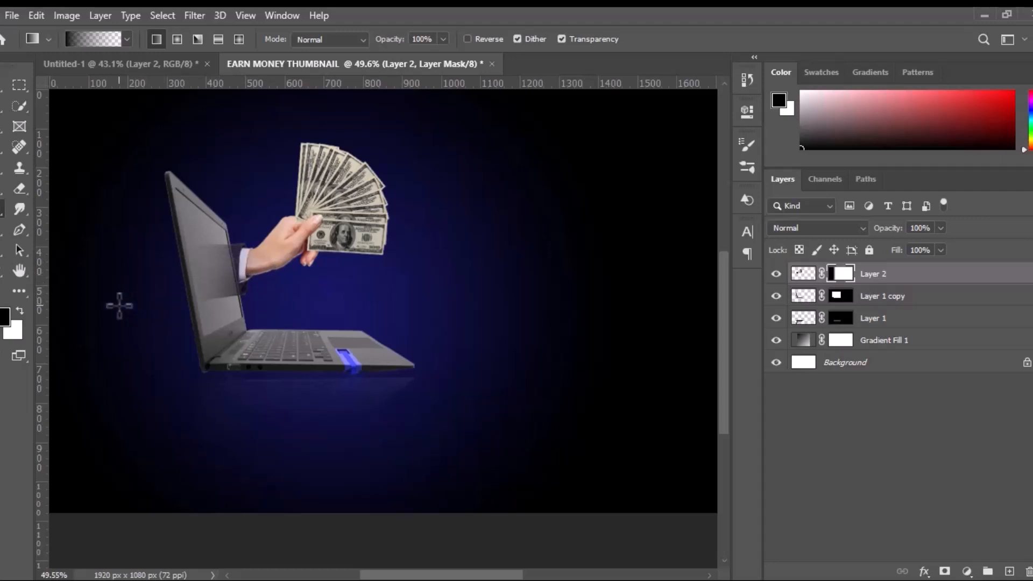
Step: Add a new layer above the hand and set the Brush tool's foreground color to blue 459df7
key("b")
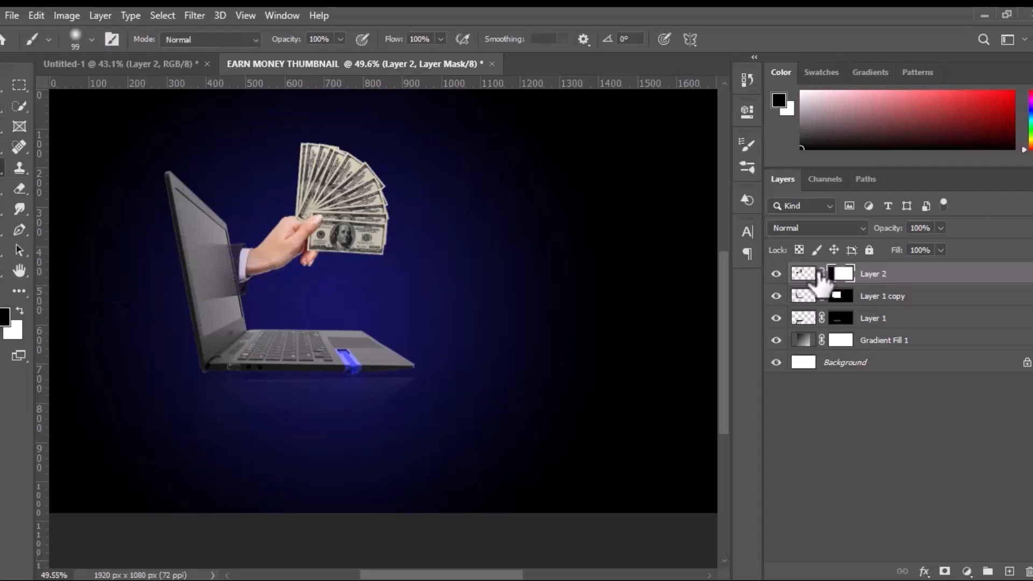
left_click(1010, 571)
key("x")
left_click(4, 315)
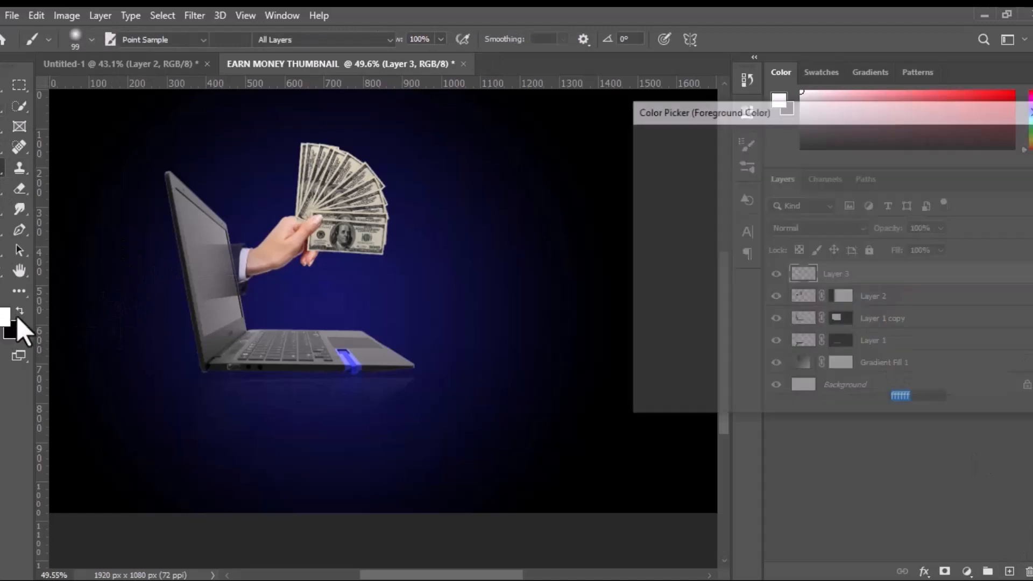
left_click(848, 230)
left_click(784, 155)
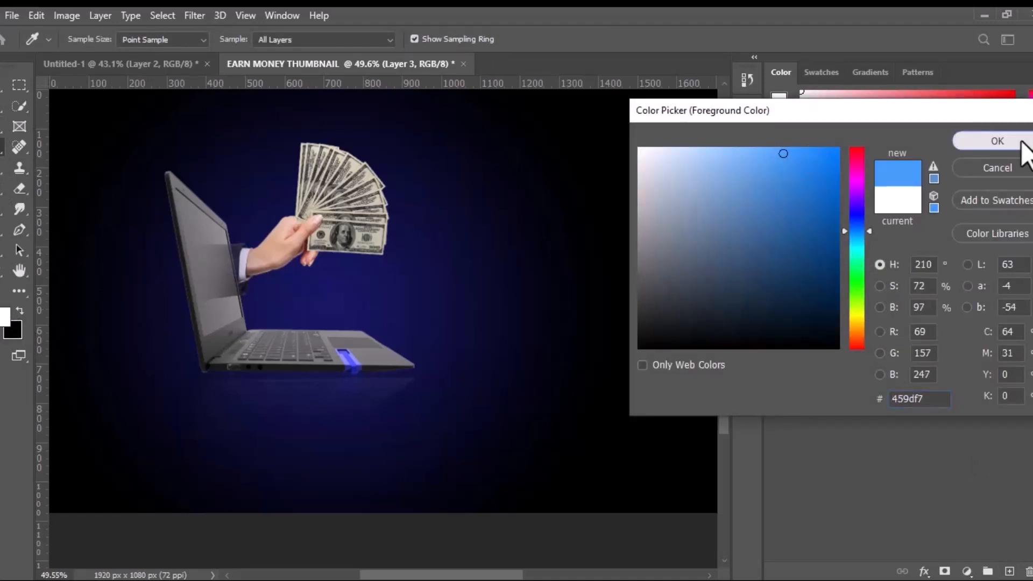
left_click(997, 141)
Step: Use a soft round brush with 0% hardness and set the new layer's blend mode to Screen
left_click(76, 34)
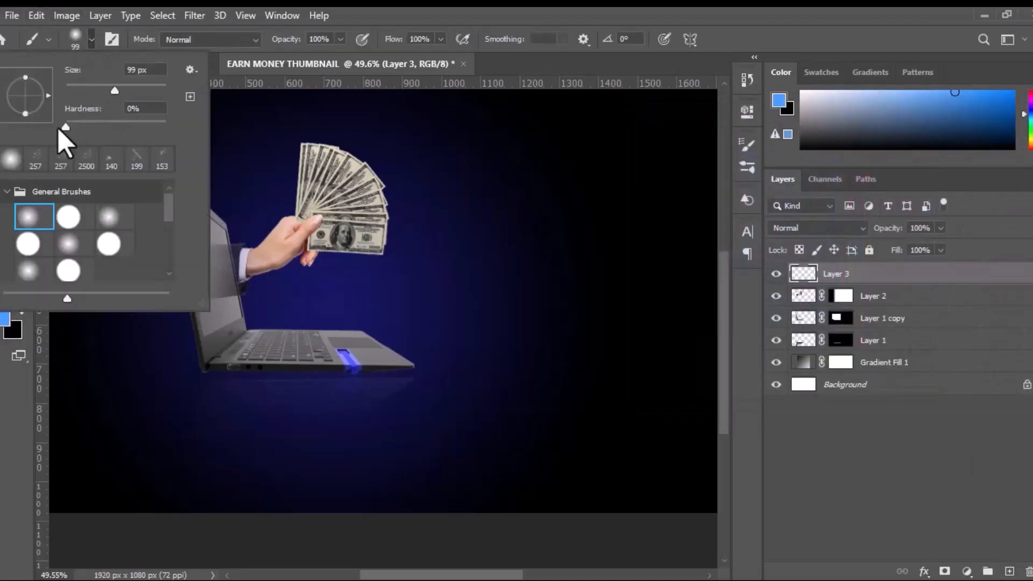
left_click(430, 69)
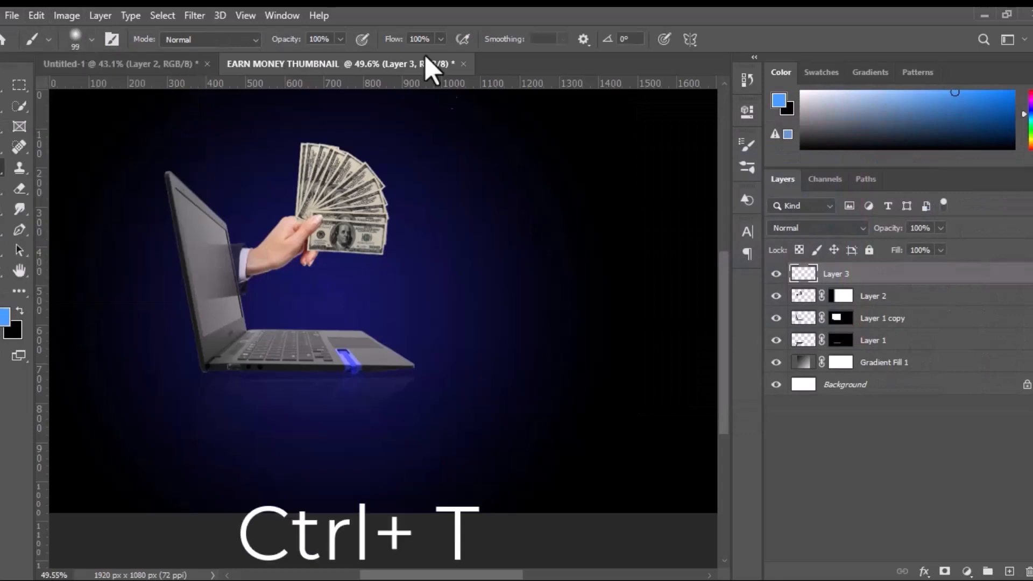
left_click(798, 229)
left_click(799, 321)
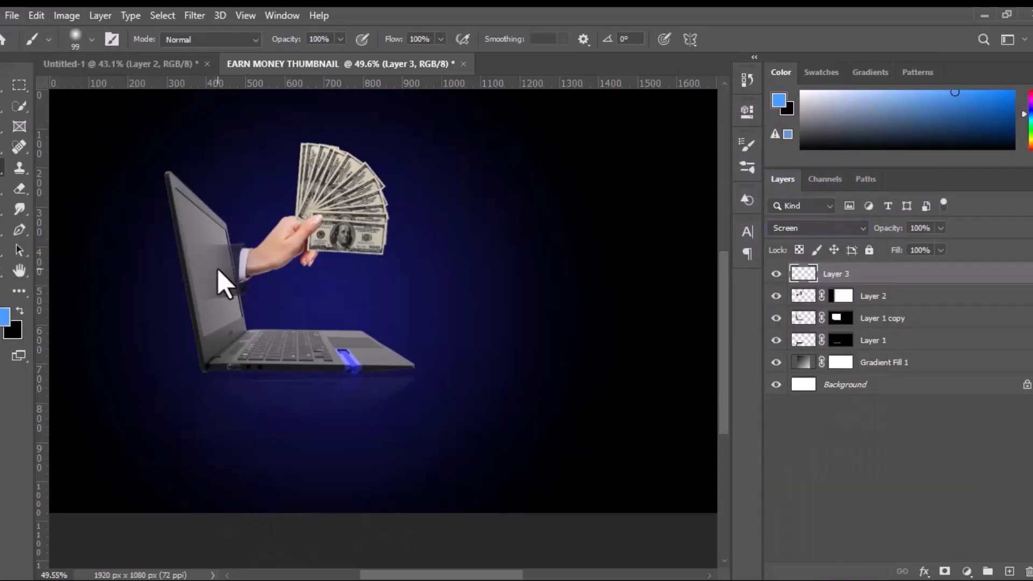
Step: Paint a soft blue glow on the laptop screen around the sleeve, using a brush size of about 236 px
left_click_drag(218, 269, 242, 260)
left_click(246, 261)
left_click(216, 270)
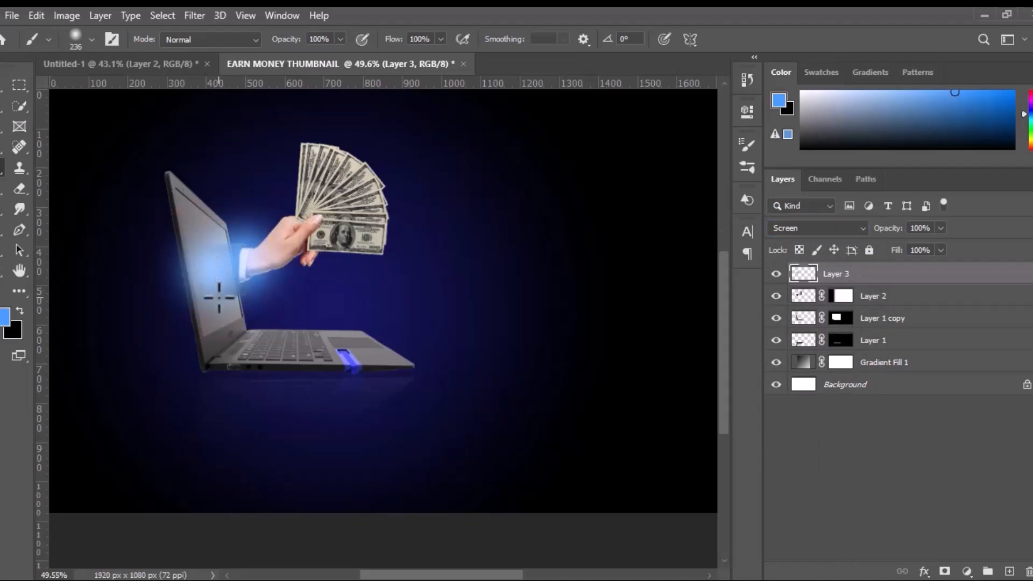
Step: Extend the soft blue glow down the laptop screen below the sleeve with the brush
left_click(225, 299)
left_click(228, 257)
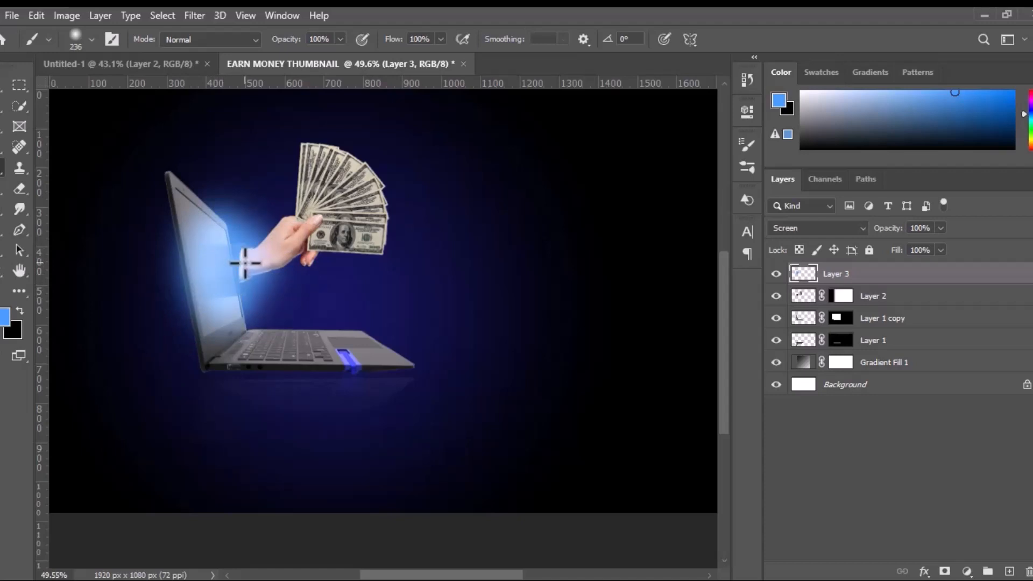
Step: Add a new layer directly above Layer 1 copy and lower the brush opacity to 60%
left_click(877, 318)
left_click(1010, 572)
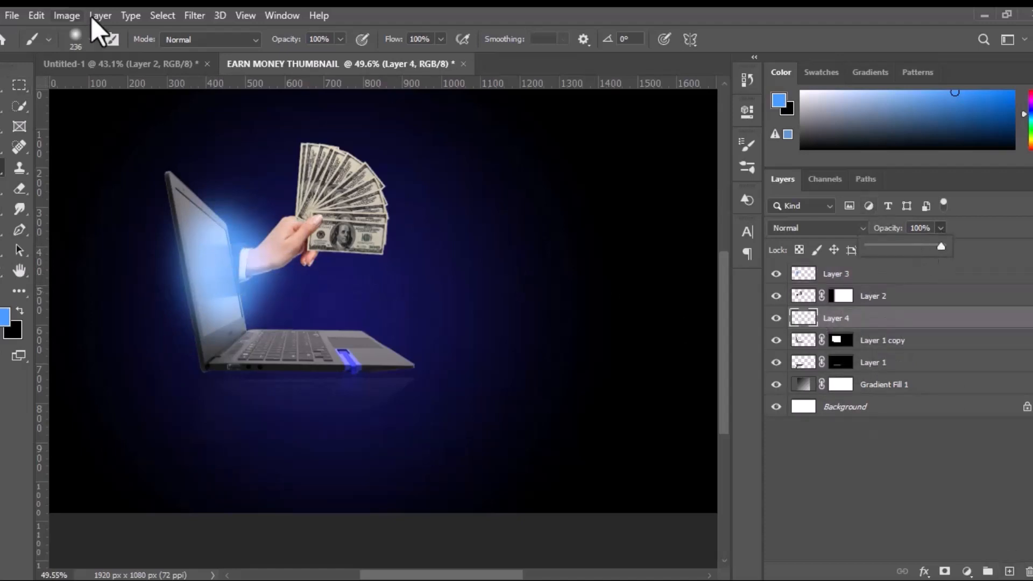
left_click(340, 39)
left_click_drag(345, 56, 319, 57)
Step: Paint a soft blue glow behind the sleeve and cuff on the new layer at brush size 236 px
left_click(228, 271)
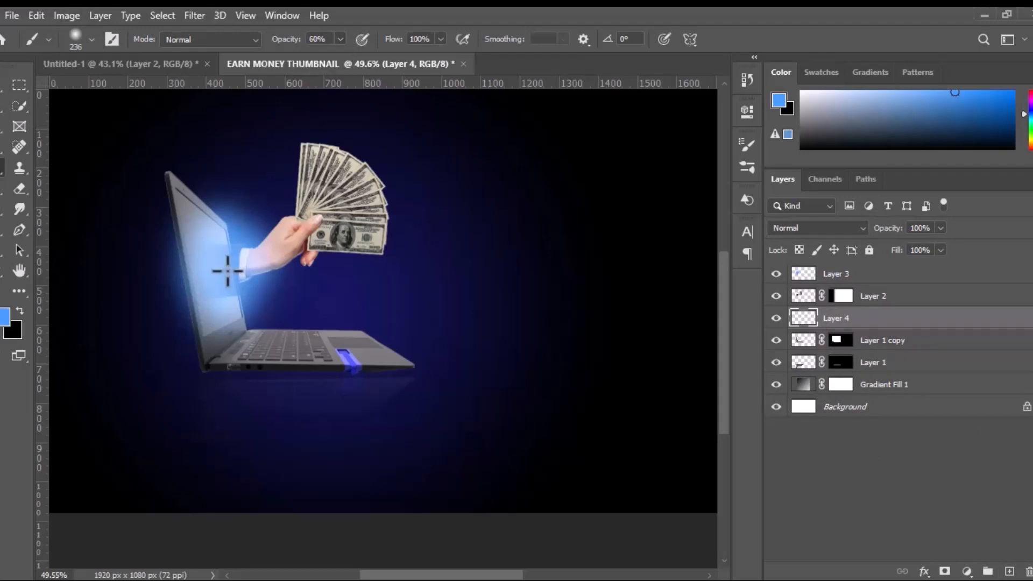
left_click(246, 269)
left_click(253, 292)
left_click(252, 259)
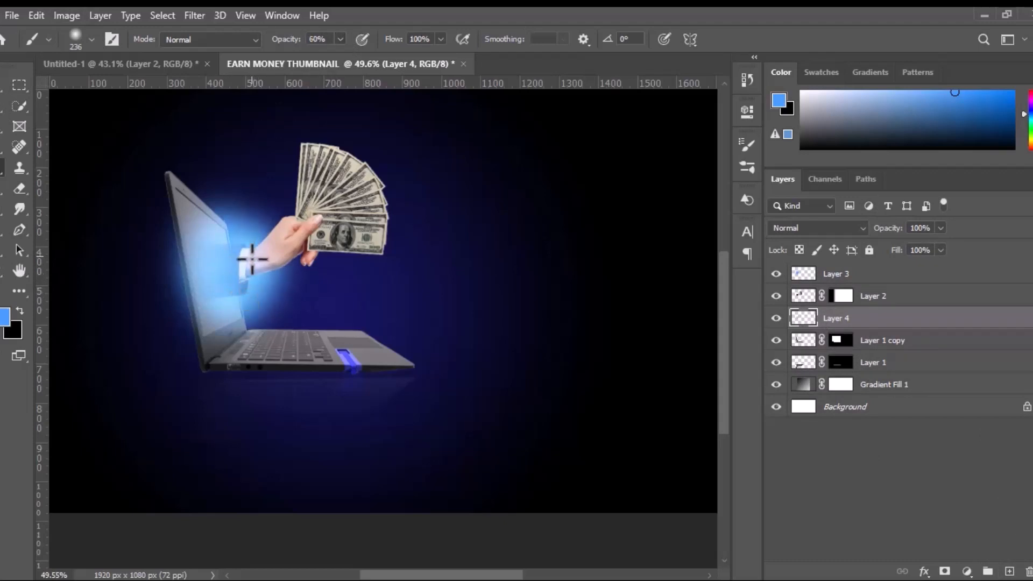
left_click(256, 288)
left_click(241, 238)
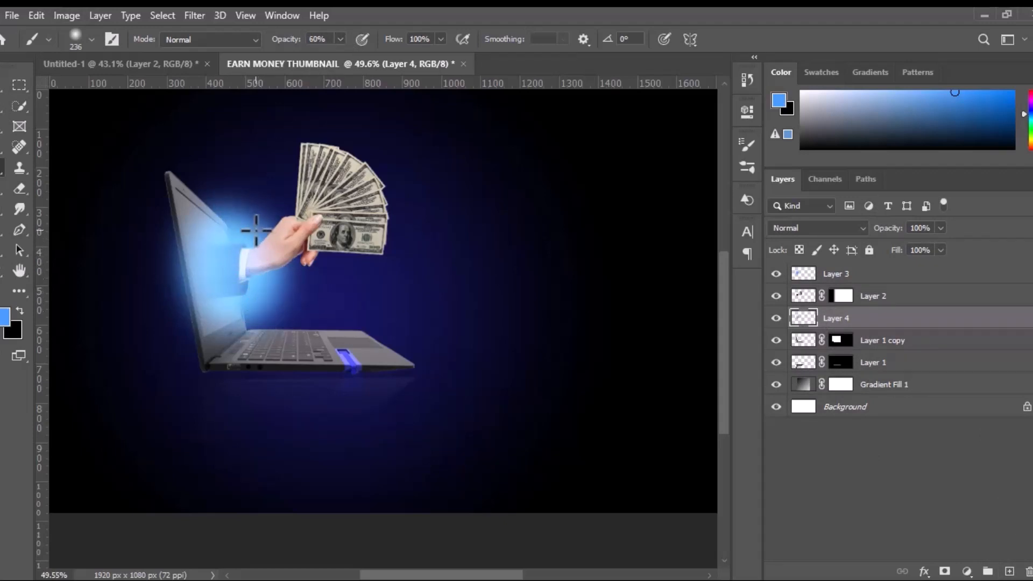
Step: Add a white layer mask to each of the two glow layers, Layer 4 and Layer 3
left_click(1, 86)
scroll(280, 317, "up", 6)
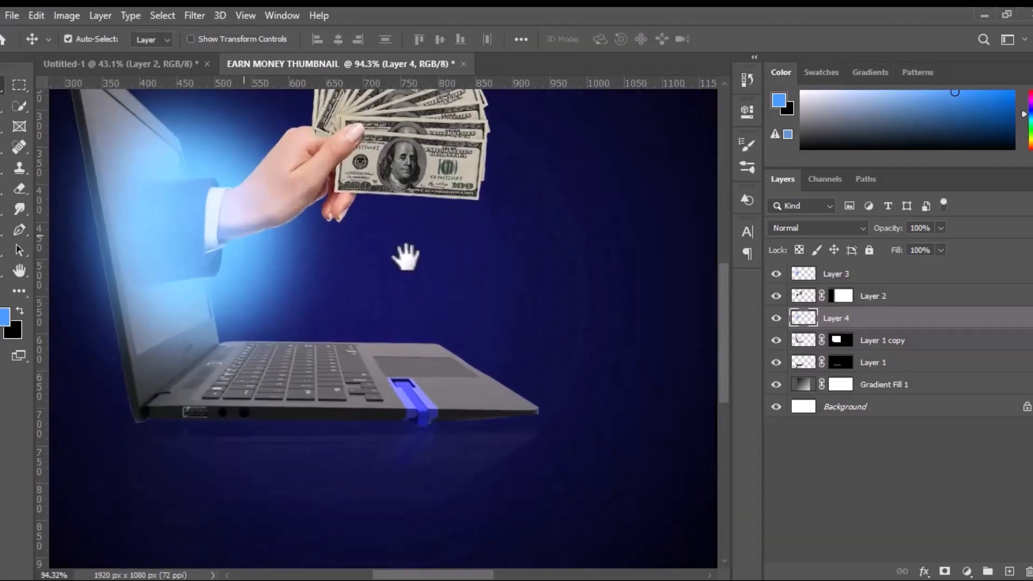
left_click_drag(406, 258, 569, 293)
scroll(377, 293, "down", 1)
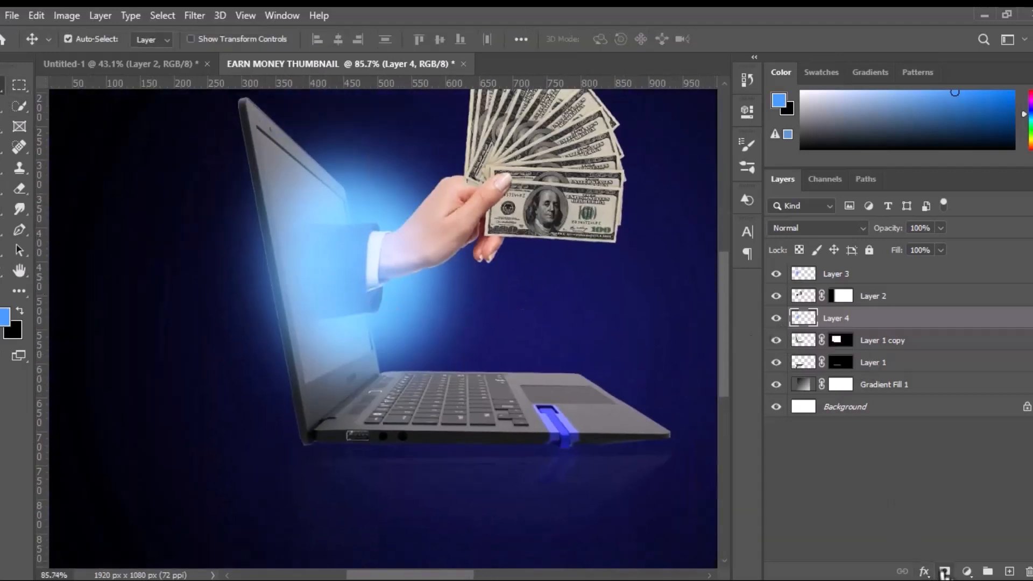
left_click(945, 571)
left_click(836, 277)
left_click(945, 571)
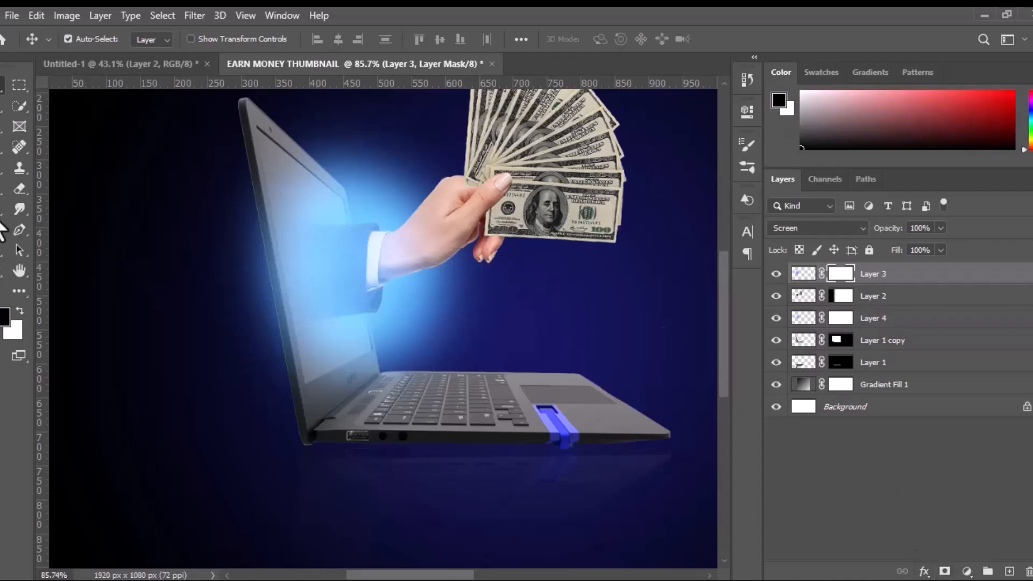
Step: Mask out Layer 3's glow behind the laptop lid with a black brush of 131 px and 86% hardness
left_click(2, 186)
mouse_move(150, 285)
left_mouse_down()
mouse_move(130, 288)
mouse_move(142, 279)
left_mouse_up()
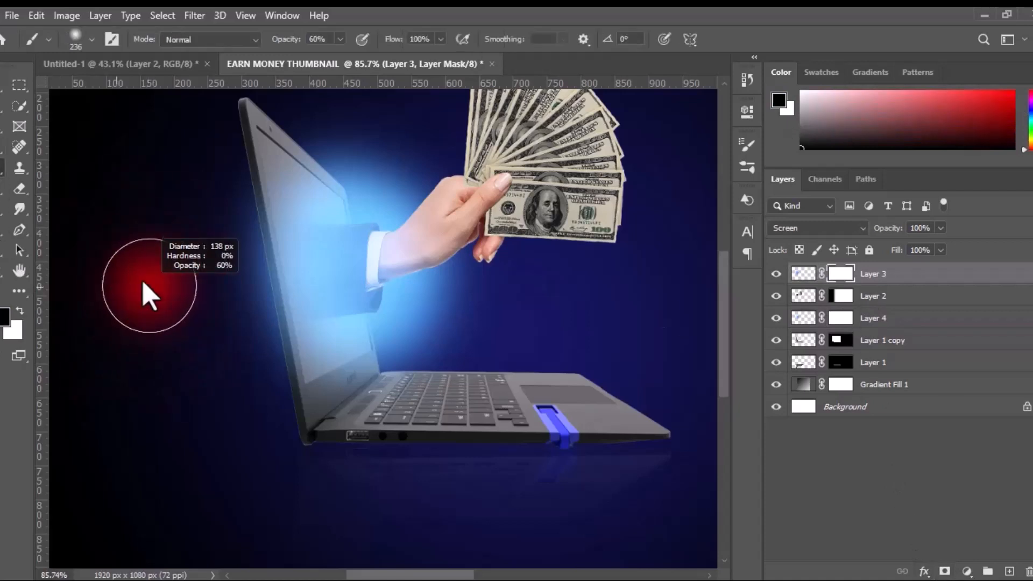
right_click(143, 279)
left_click_drag(289, 353, 314, 353)
mouse_move(200, 249)
left_mouse_down()
mouse_move(220, 211)
mouse_move(233, 321)
left_mouse_up()
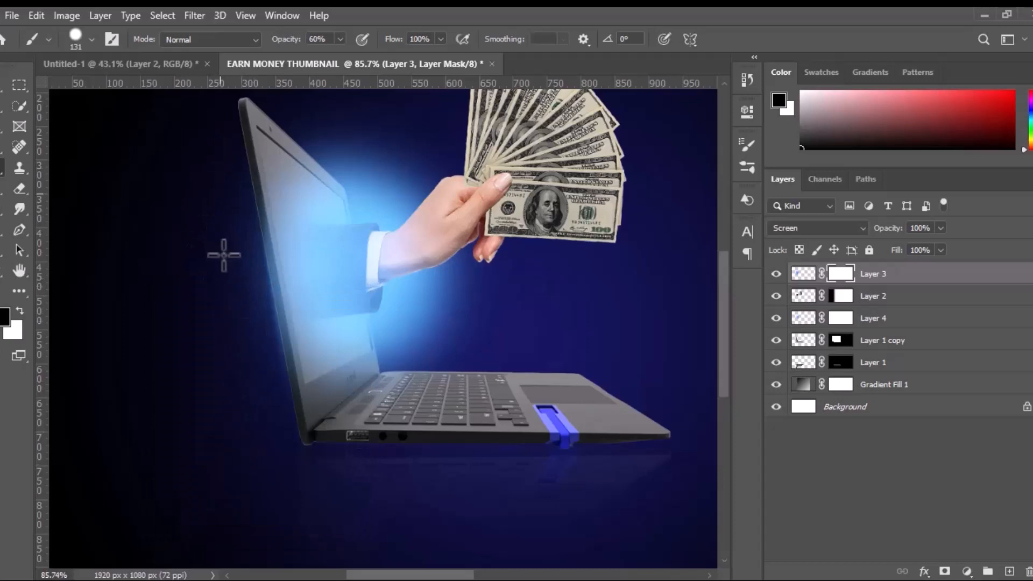
Step: Mask out Layer 4's glow spilling past the back edge of the laptop lid with the black brush
left_click(841, 318)
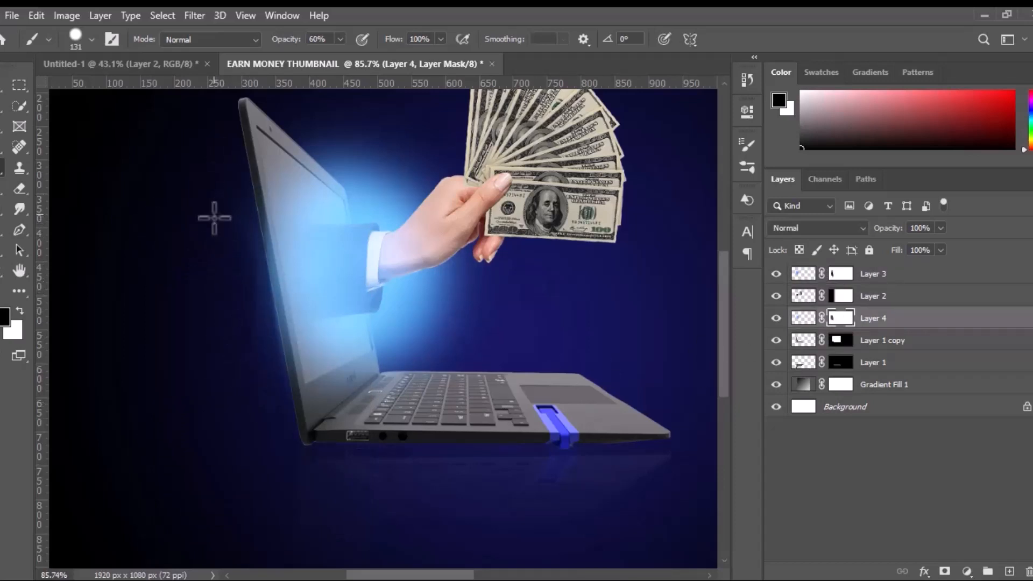
left_click(2, 85)
scroll(443, 342, "down", 3)
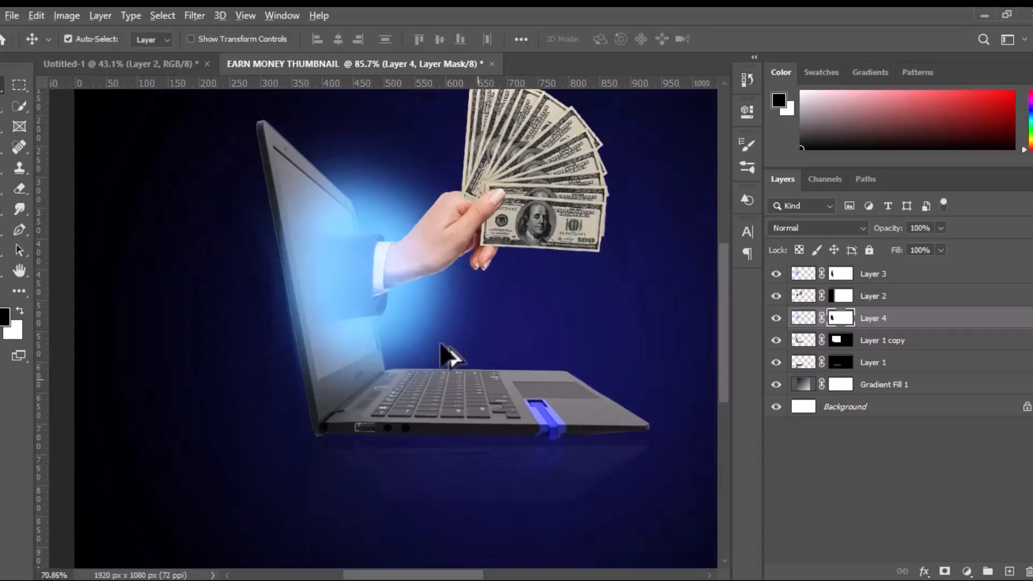
scroll(443, 343, "up", 2)
Step: Refine Layer 3's mask along the laptop lid, switching the brush to white with a soft edge
left_click(833, 275)
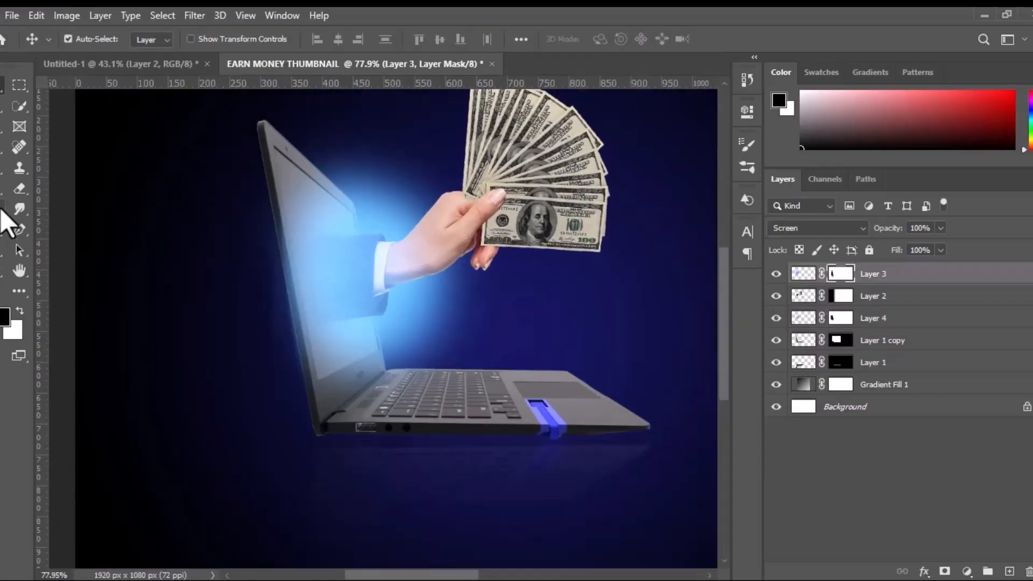
left_click(1, 168)
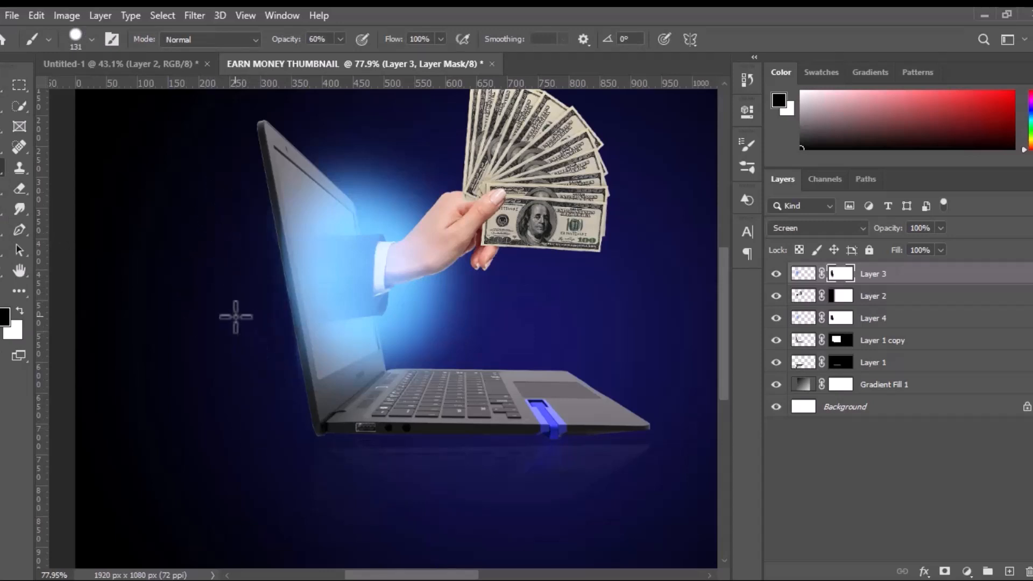
left_click(20, 310)
left_click(91, 38)
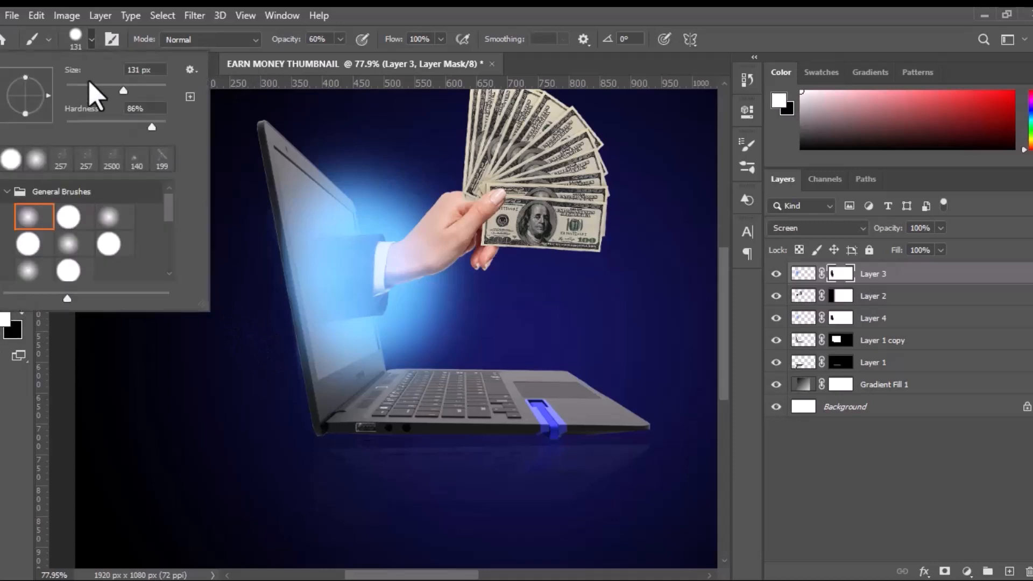
left_click(362, 281)
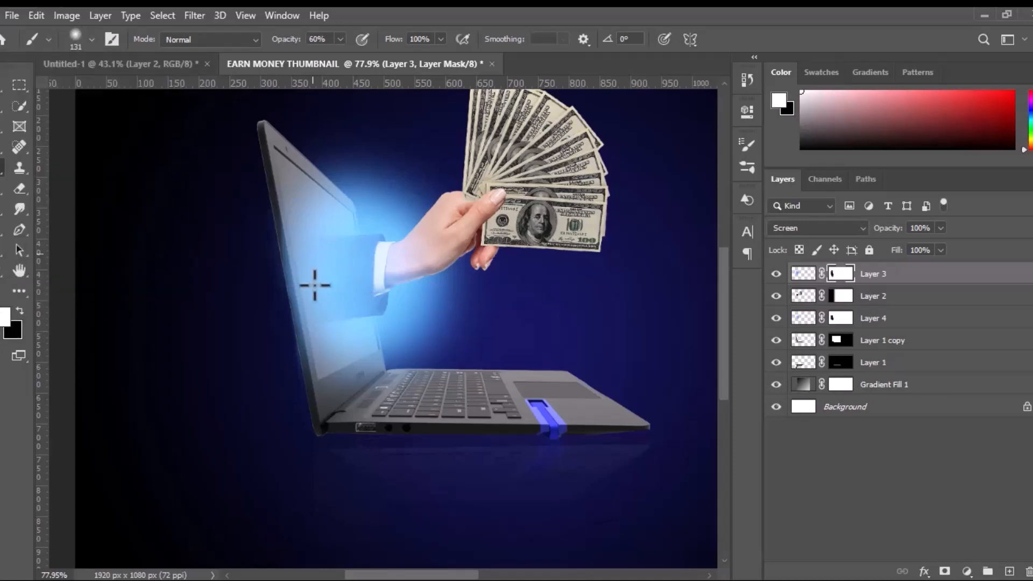
Step: Activate the Custom Shape tool and choose the solid five-pointed star shape
left_click(2, 87)
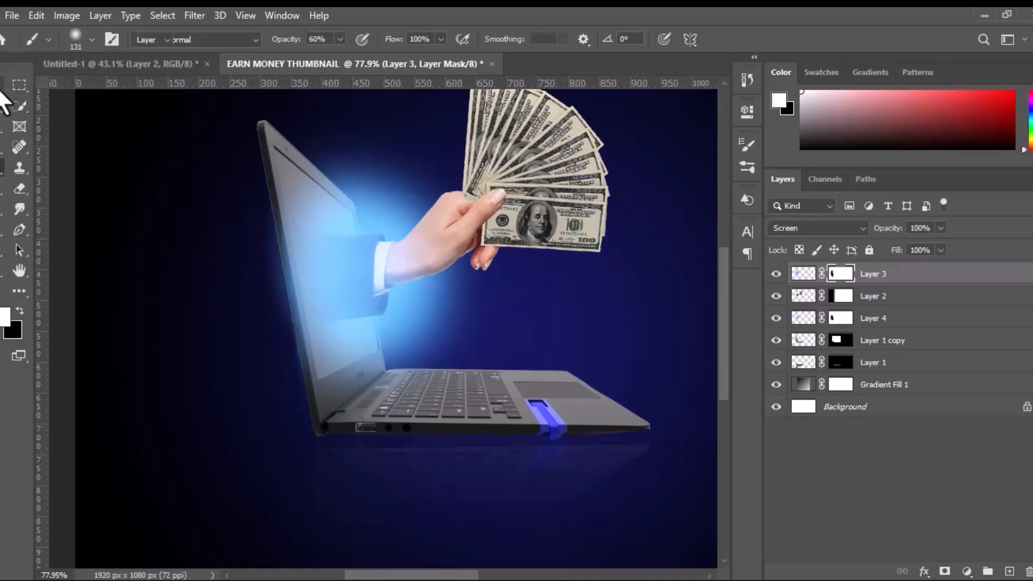
scroll(491, 307, "down", 3)
left_click_drag(520, 268, 412, 324)
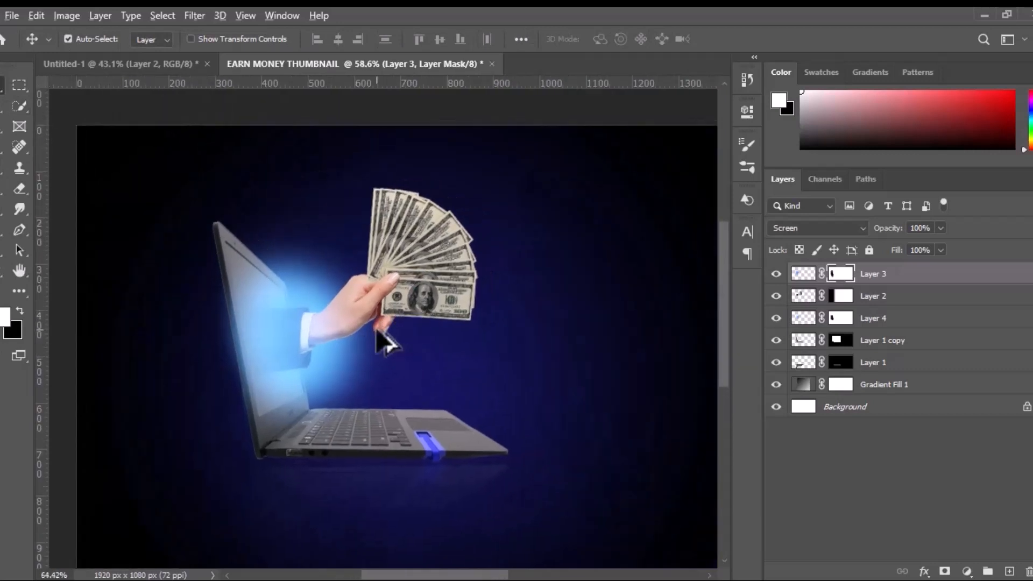
scroll(383, 333, "up", 2)
left_click(1, 270)
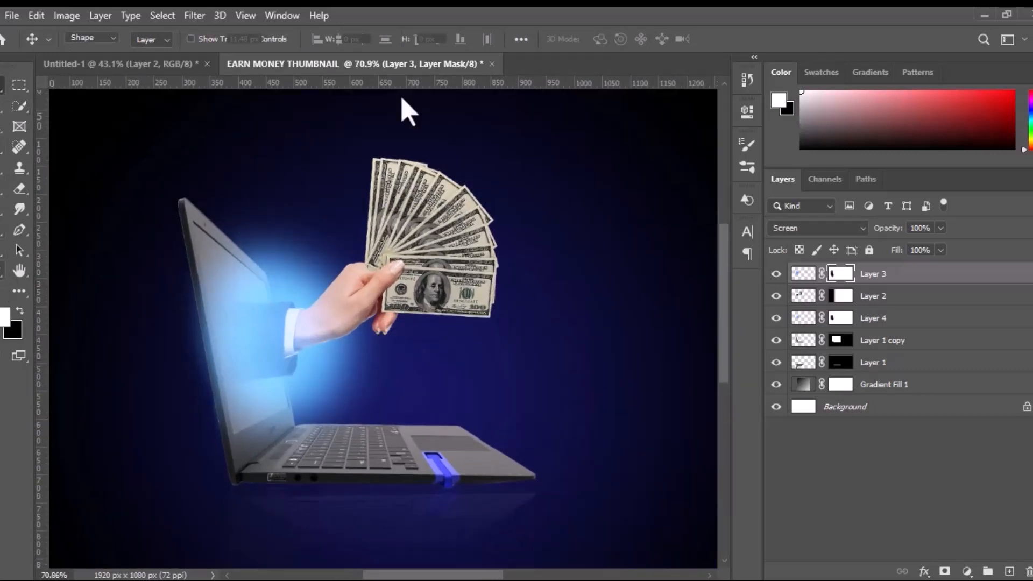
left_click(619, 41)
scroll(600, 132, "down", 1)
scroll(601, 143, "up", 4)
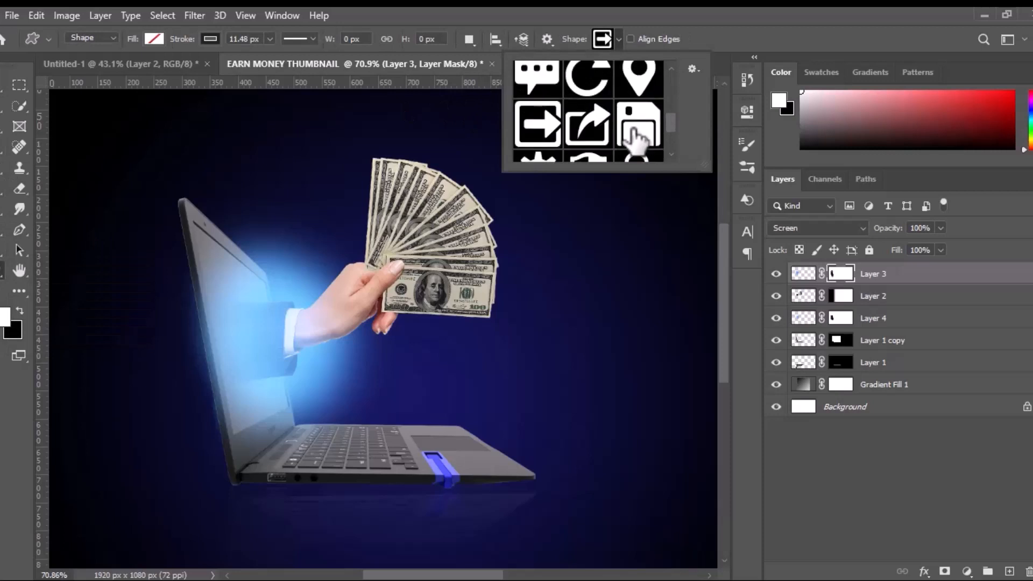
left_click(538, 99)
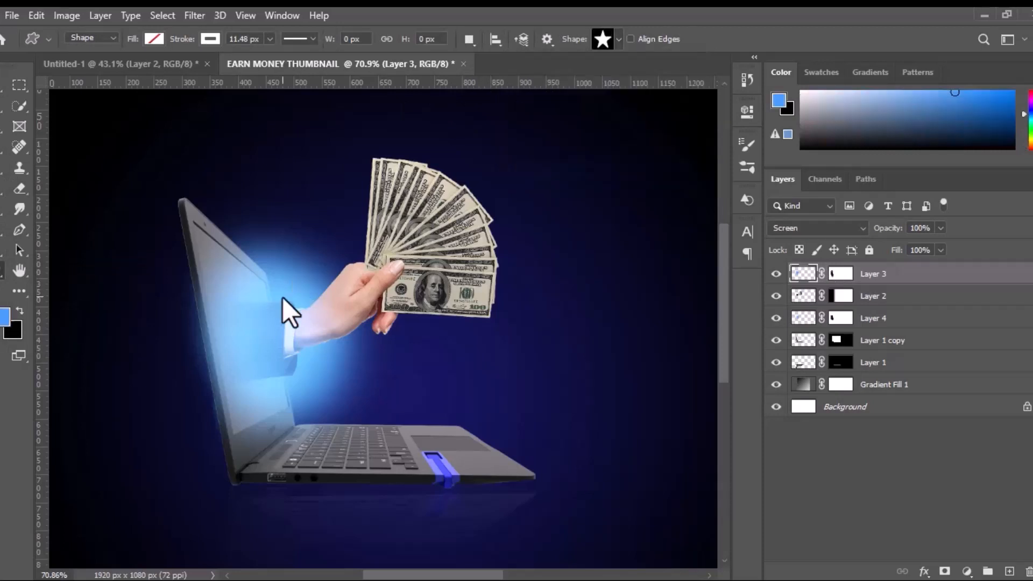
Step: Set the custom shape to a white fill with no stroke
left_click(206, 37)
left_click(115, 67)
left_click(154, 38)
left_click(98, 124)
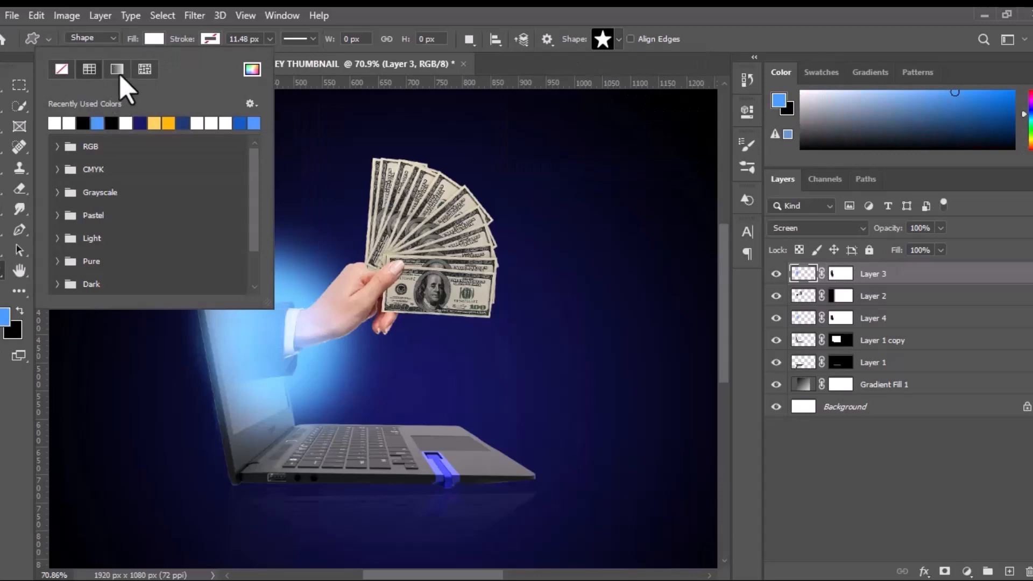
left_click(154, 40)
Step: Draw five small white stars of varying size around the hand, sleeve and laptop screen
left_click_drag(313, 300, 331, 324)
left_click_drag(246, 275, 253, 285)
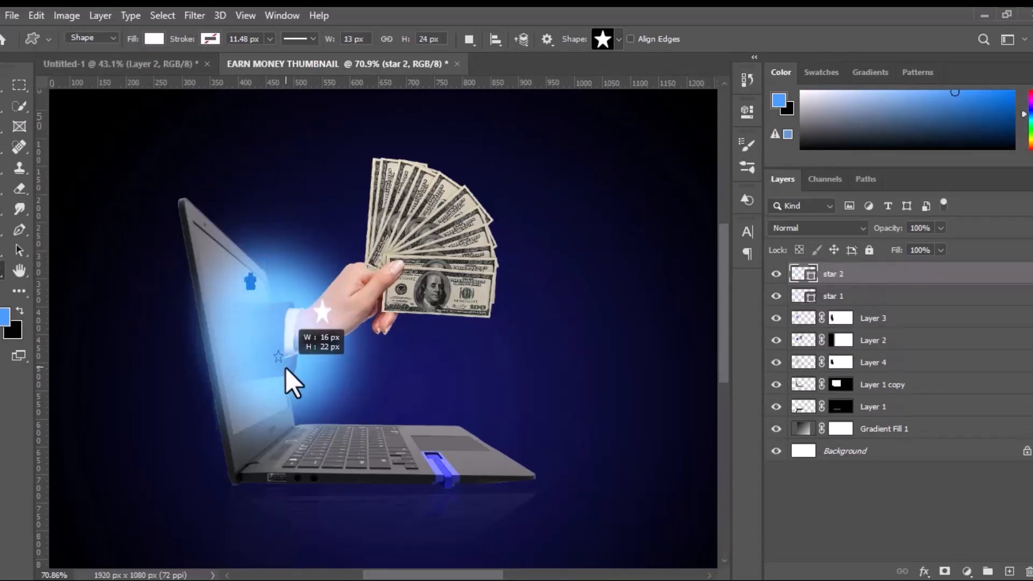
left_click_drag(286, 367, 285, 367)
left_click_drag(353, 370, 346, 367)
key("ctrl+z")
scroll(327, 365, "up", 3)
left_click_drag(292, 288, 302, 298)
Step: Choose the home shape and scatter six small white home icons of varying size around the sleeve
left_click(619, 38)
left_click(537, 142)
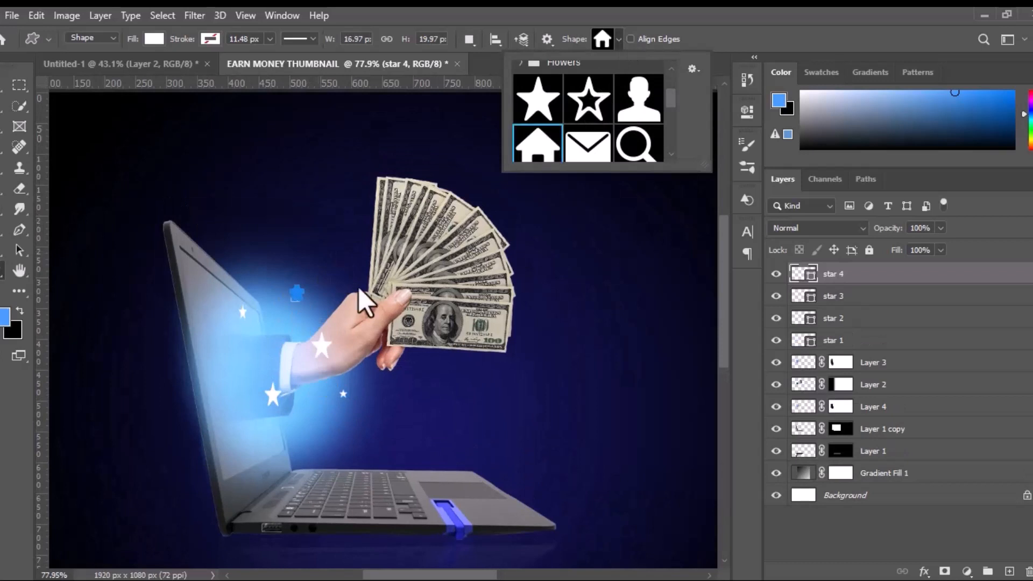
mouse_move(273, 339)
left_mouse_down()
mouse_move(270, 407)
mouse_move(280, 417)
left_mouse_up()
key("ctrl+z")
left_click_drag(251, 364, 261, 370)
left_click_drag(325, 399, 357, 375)
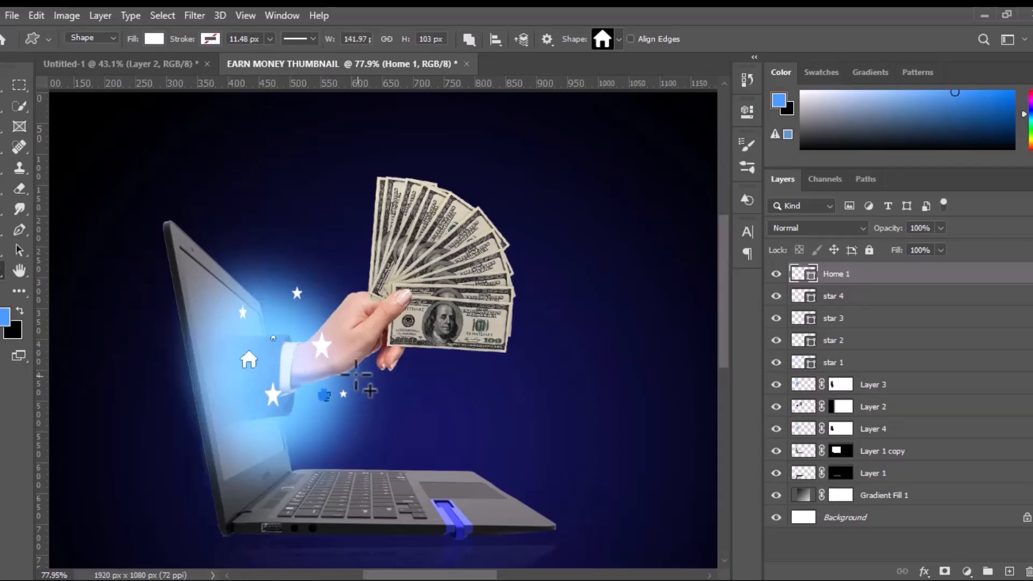
left_click_drag(313, 324, 318, 327)
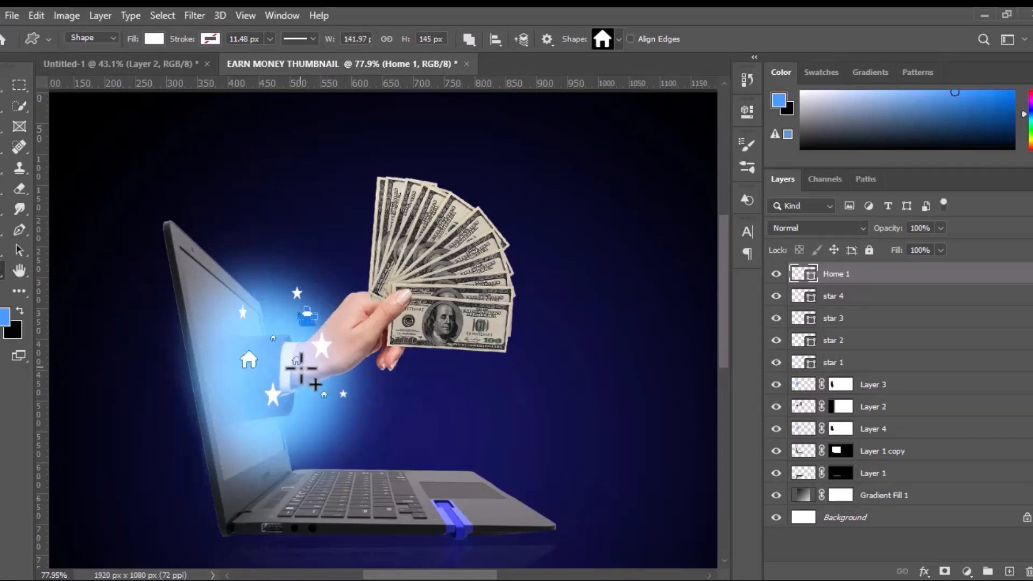
left_click_drag(301, 370, 287, 362)
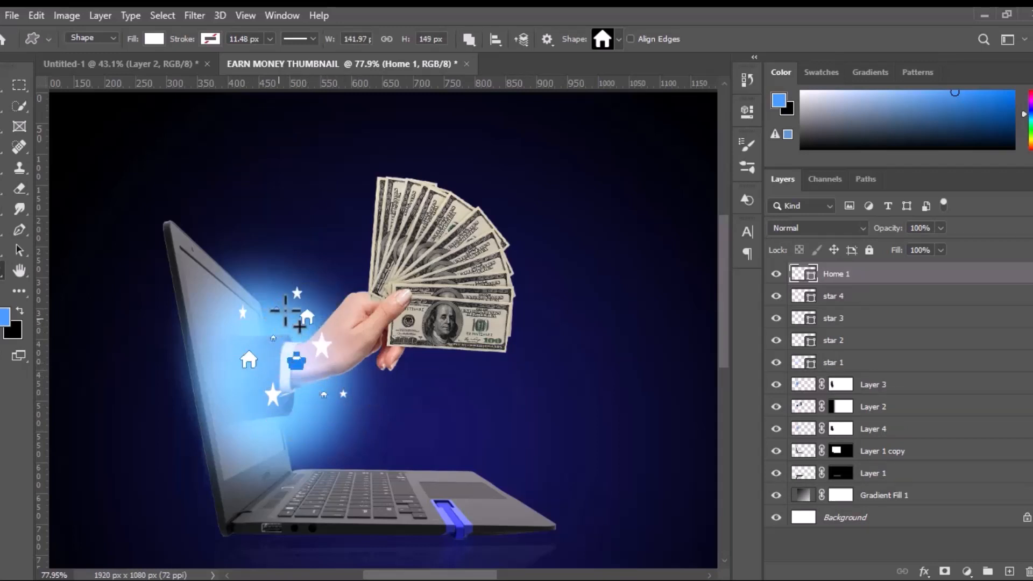
left_click_drag(285, 311, 272, 305)
Step: Choose the magnifying glass shape and draw four search icons of varying size above and below the hand
left_click(619, 38)
left_click(641, 157)
left_click(336, 311)
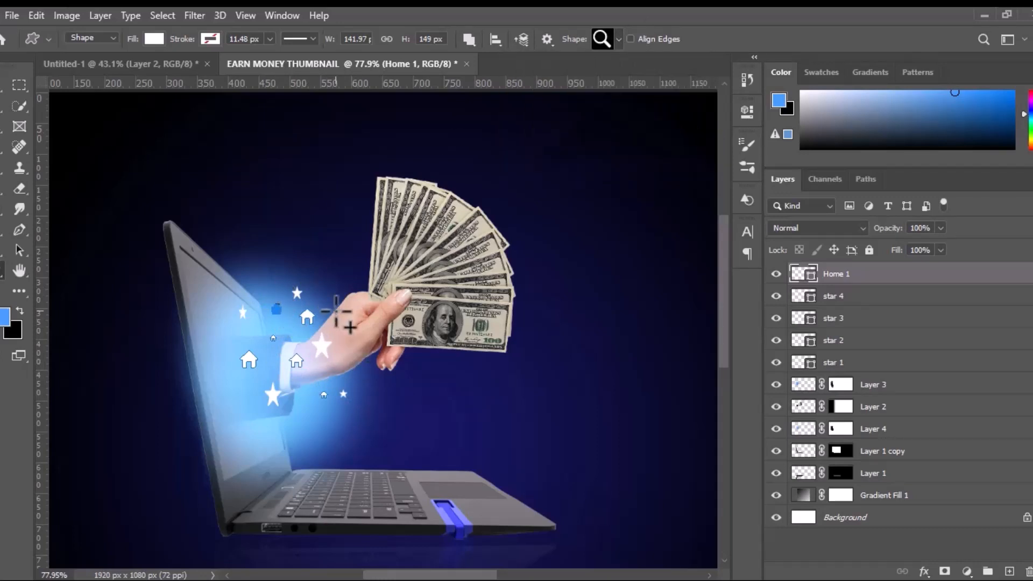
mouse_move(337, 311)
left_mouse_down()
mouse_move(307, 271)
mouse_move(325, 262)
left_mouse_up()
Step: Choose the checkered shield shape and draw shields below the sleeve, beside the screen and above the hand
left_click(619, 39)
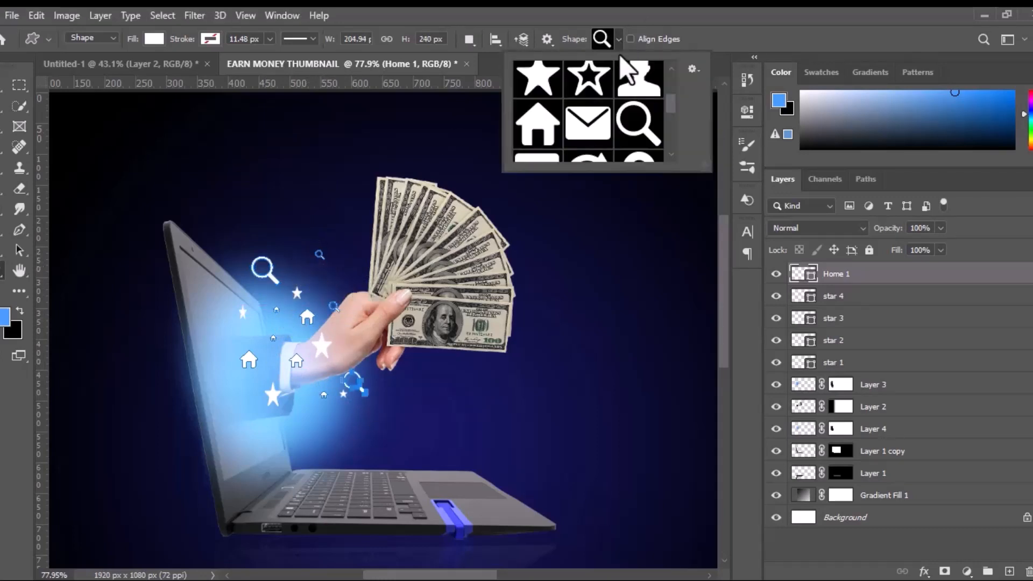
scroll(623, 152, "down", 8)
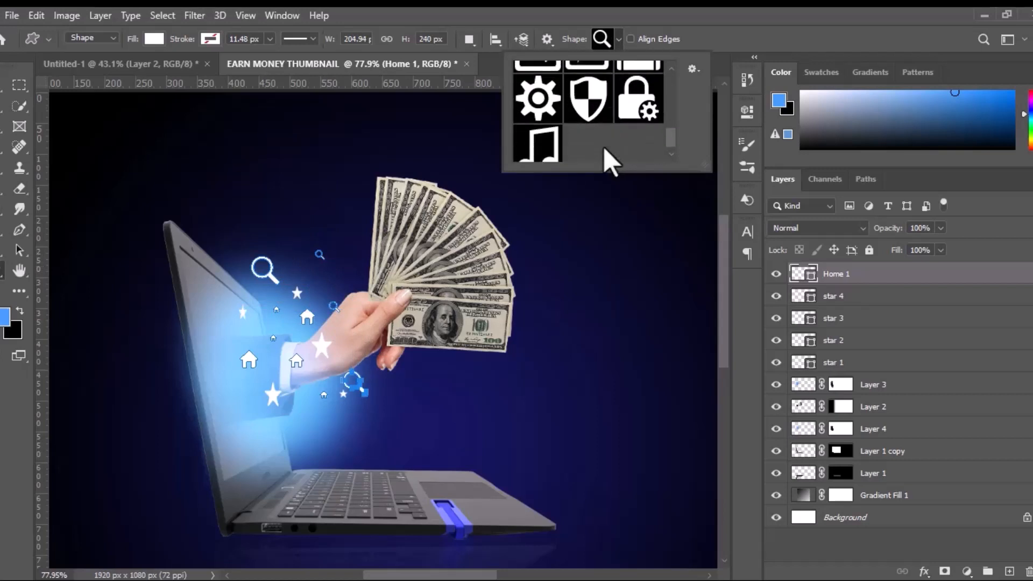
left_click(581, 127)
left_click_drag(308, 391, 311, 349)
left_click_drag(262, 305, 270, 328)
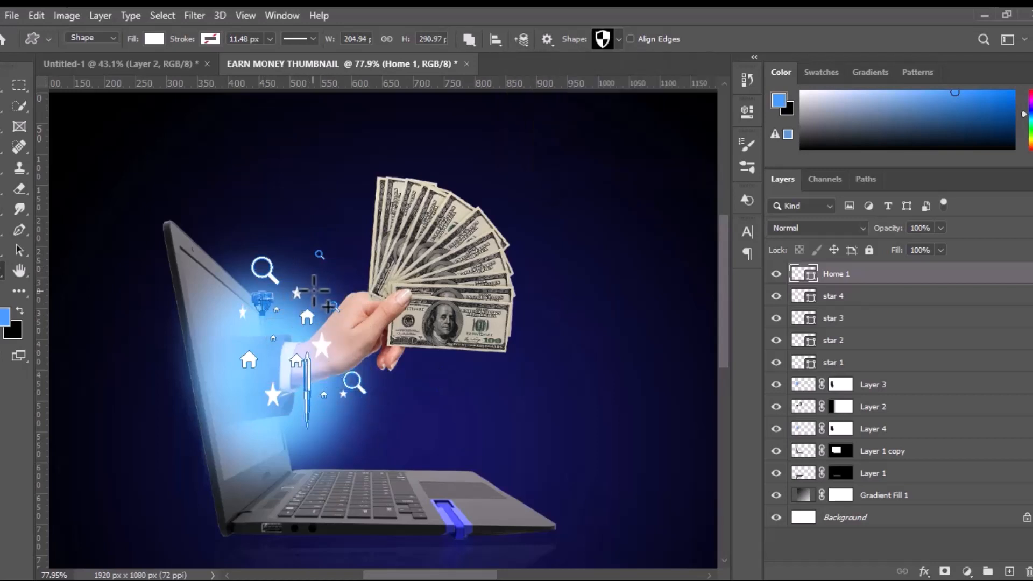
left_click_drag(320, 277, 324, 302)
key("ctrl+z")
Step: Choose the gear shape and draw four small white gears of varying size, one below the sleeve and three above the hand
left_click(619, 38)
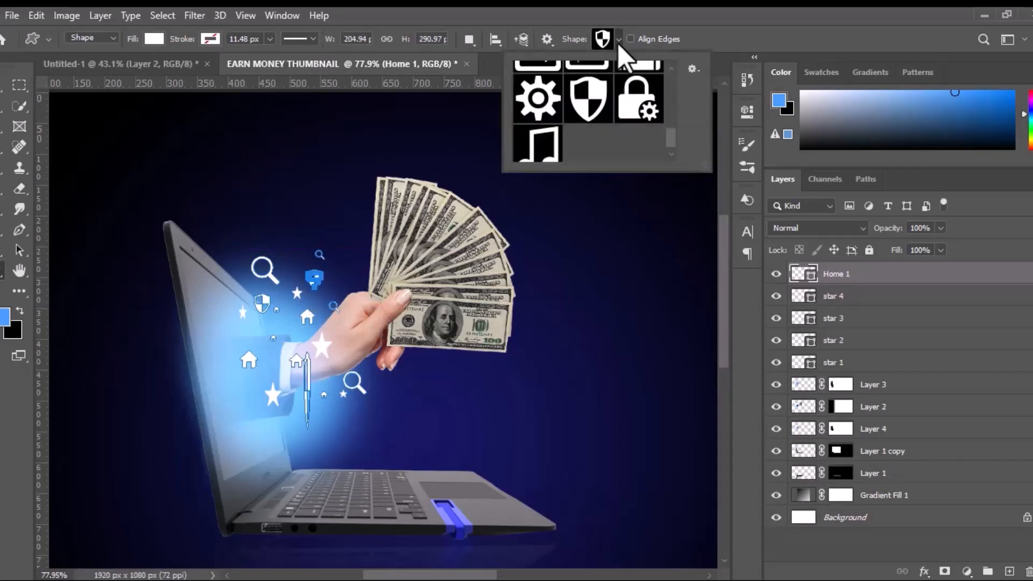
scroll(628, 127, "down", 1)
scroll(627, 127, "up", 1)
left_click(538, 124)
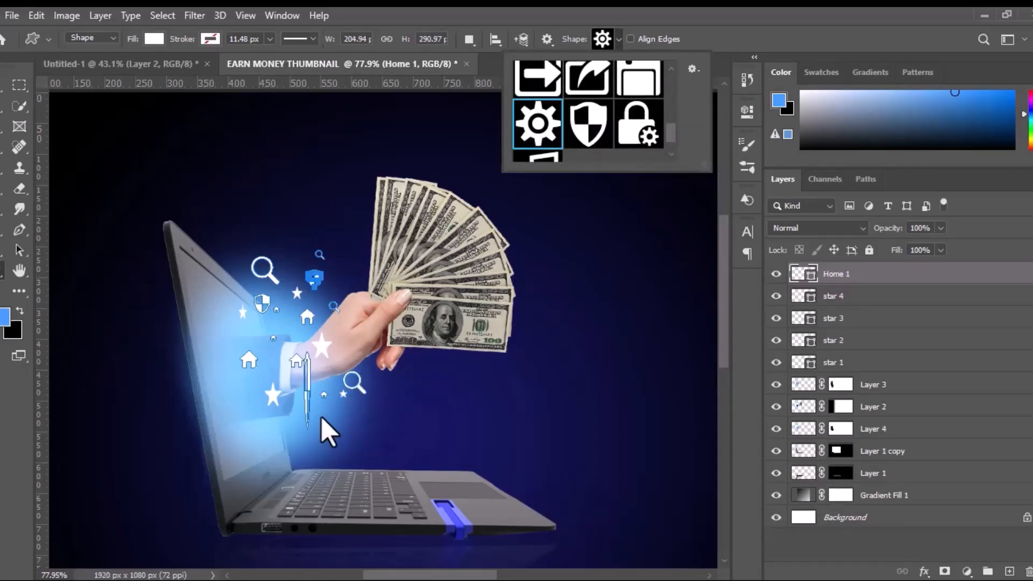
left_click_drag(321, 416, 334, 431)
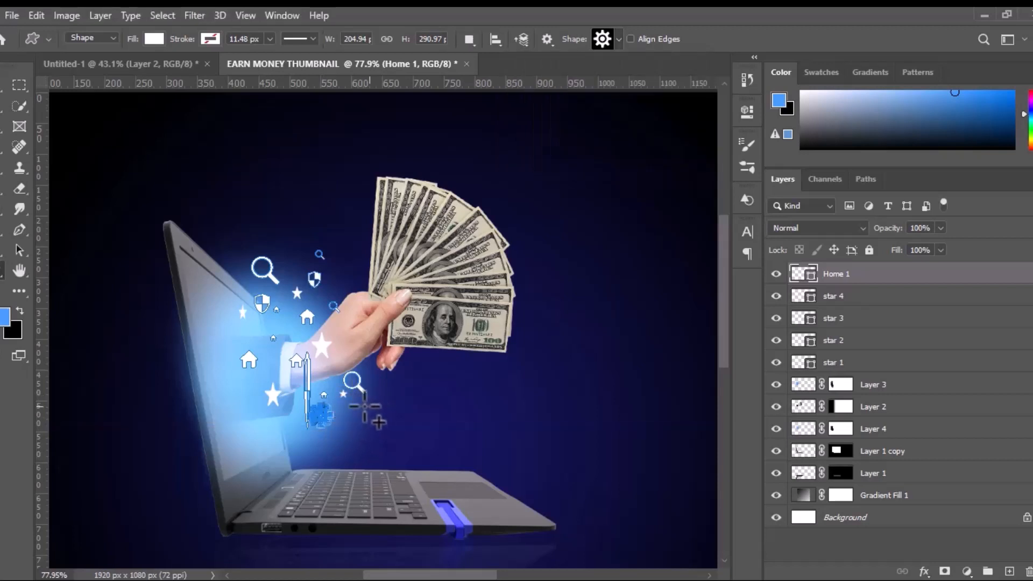
left_click_drag(342, 275, 350, 286)
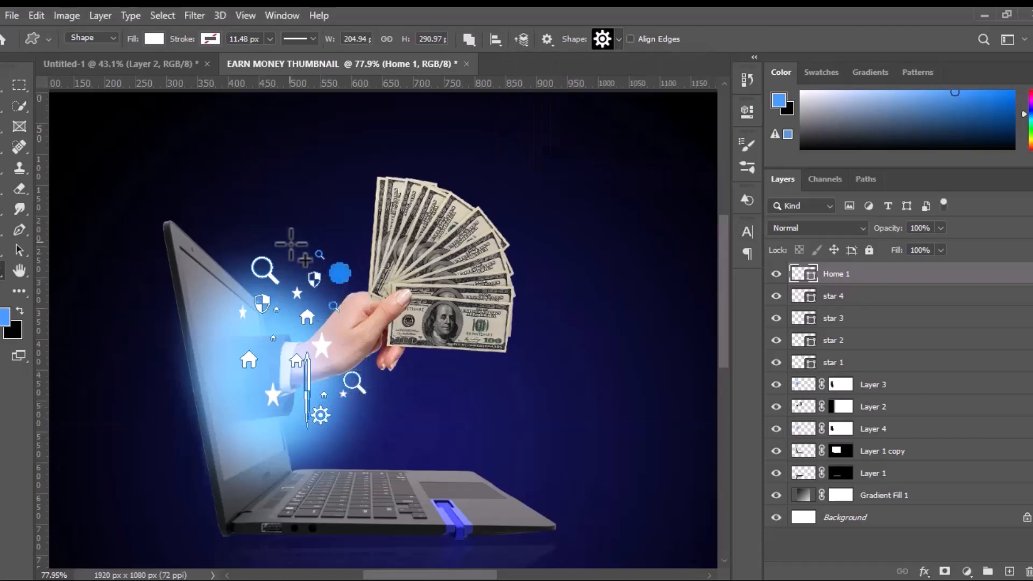
left_click_drag(290, 243, 352, 252)
Step: Draw a small white triangle with the Pen tool, place it beside the upper magnifying glass and put a copy below the hand
left_click_drag(19, 230, 70, 229)
left_click(301, 218)
left_click(299, 206)
left_click(326, 200)
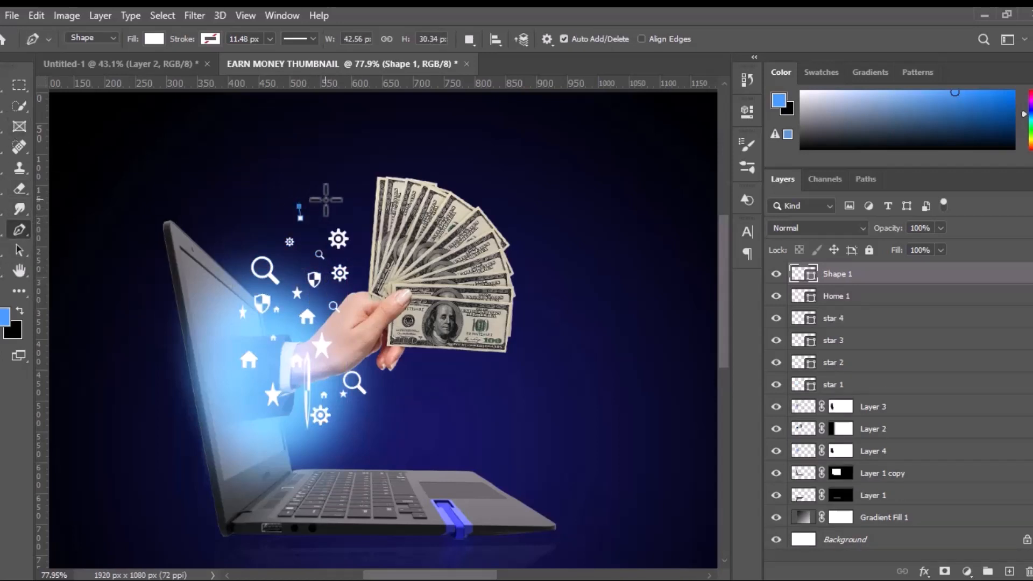
left_click(301, 218)
key("v")
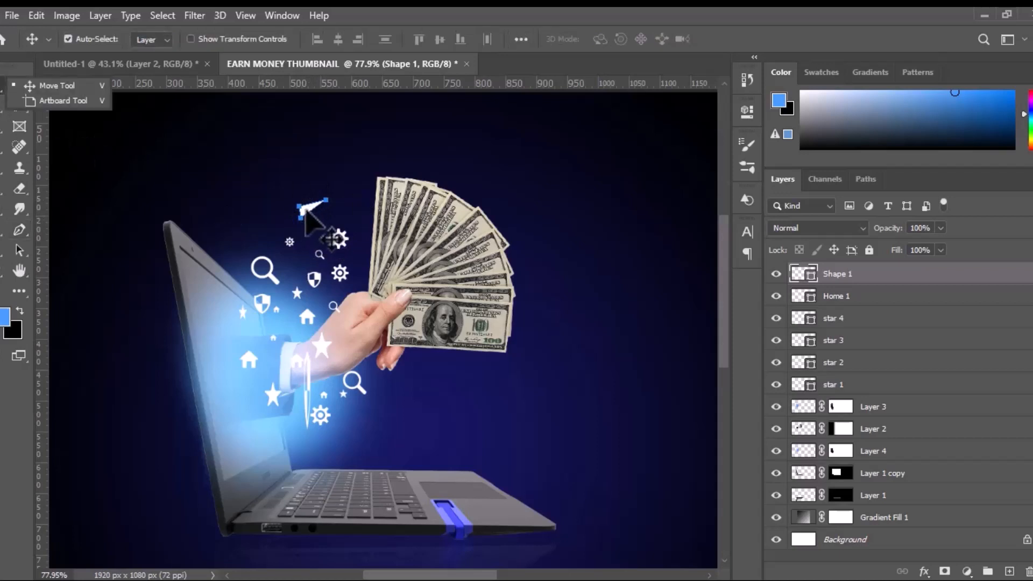
left_click_drag(311, 211, 295, 278)
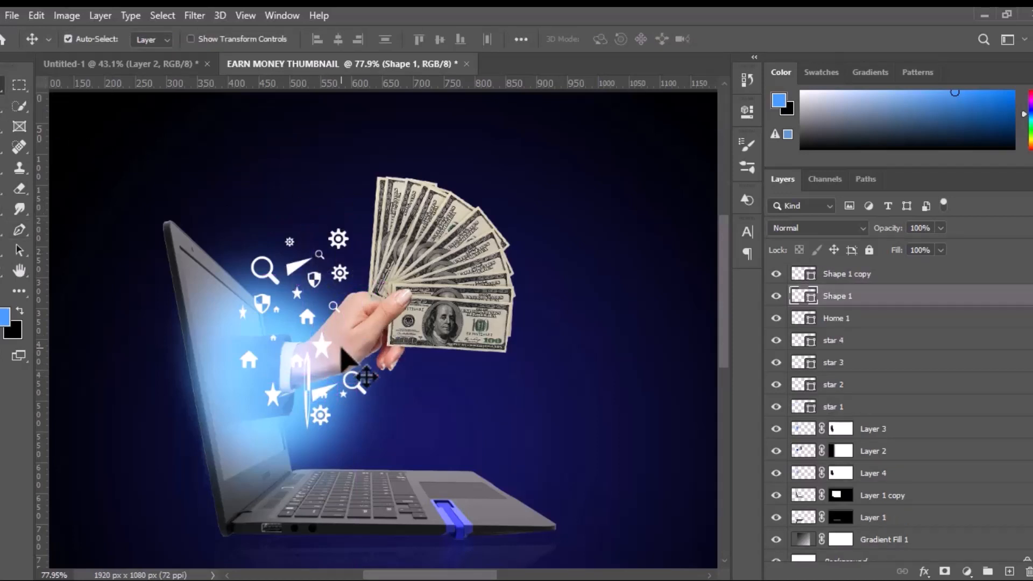
left_click(307, 397)
left_click(308, 392)
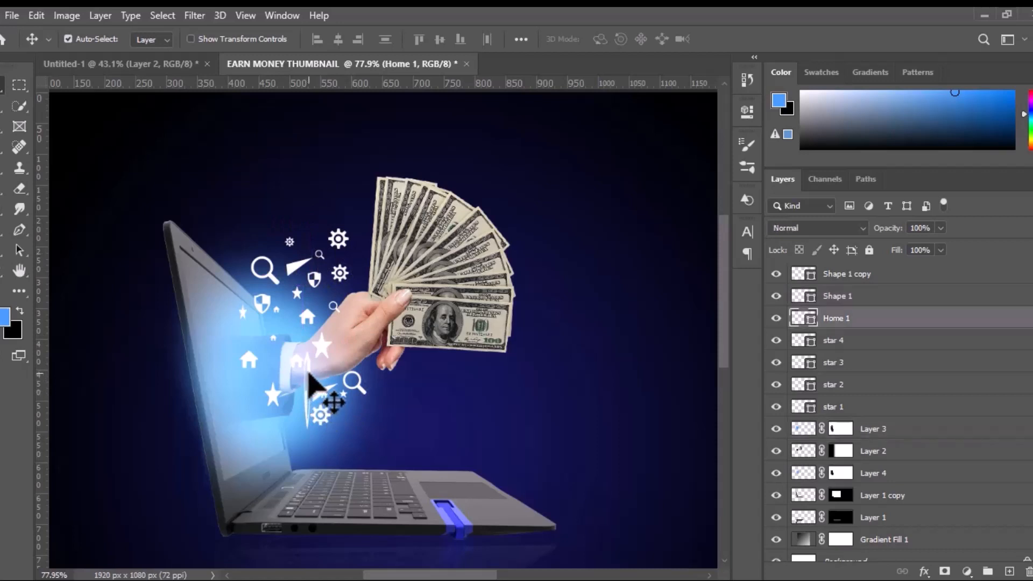
left_click(776, 319)
left_click(777, 318)
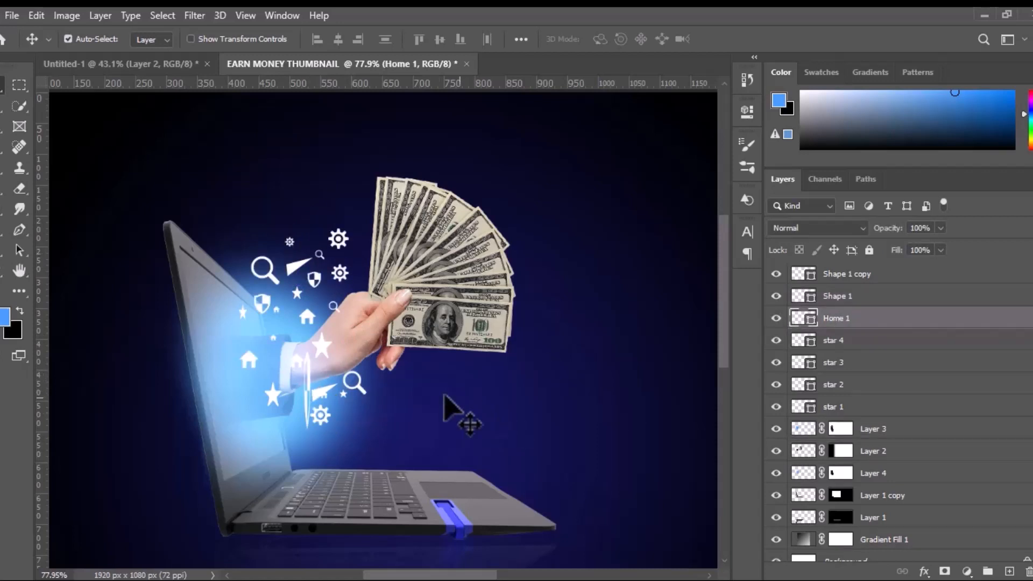
Step: Duplicate the lower triangle to just above the hand and move the original triangle above the gears
left_click(330, 397)
key("ctrl")
left_click_drag(324, 391, 330, 314)
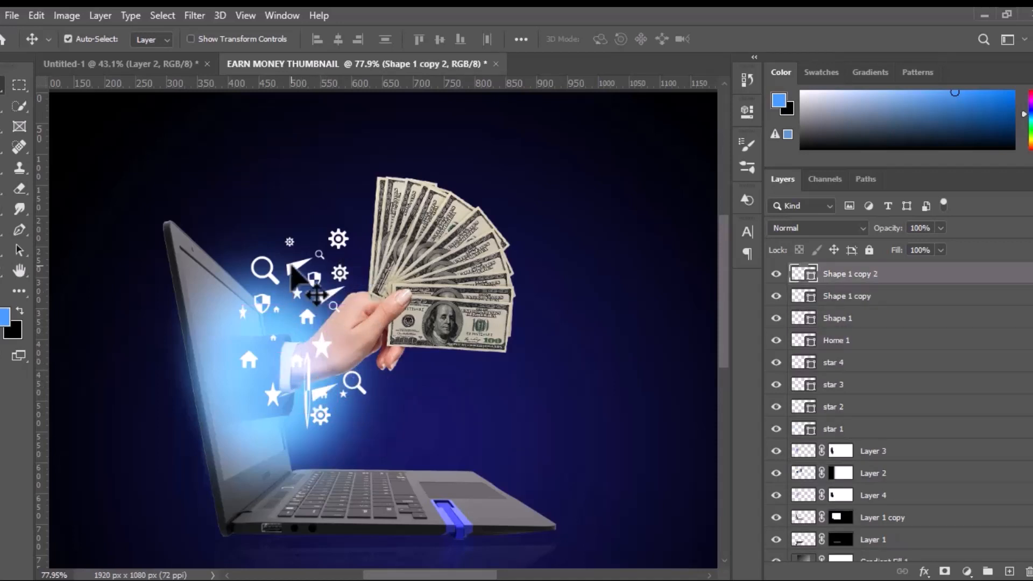
left_click_drag(297, 268, 316, 222)
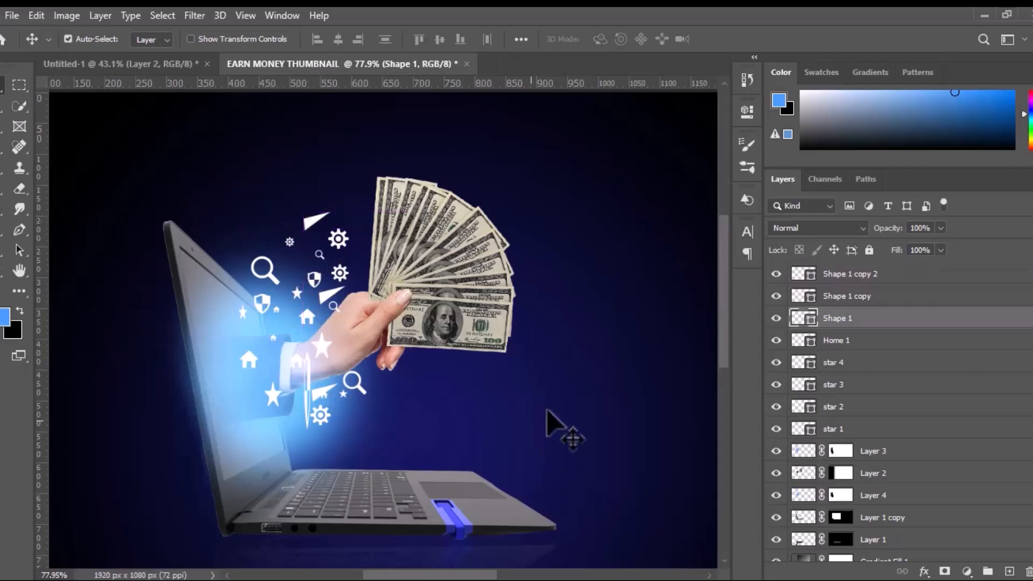
Step: Group all the icon shape layers from Shape 1 copy 2 down to star 1
left_click(857, 274)
scroll(828, 366, "down", 2)
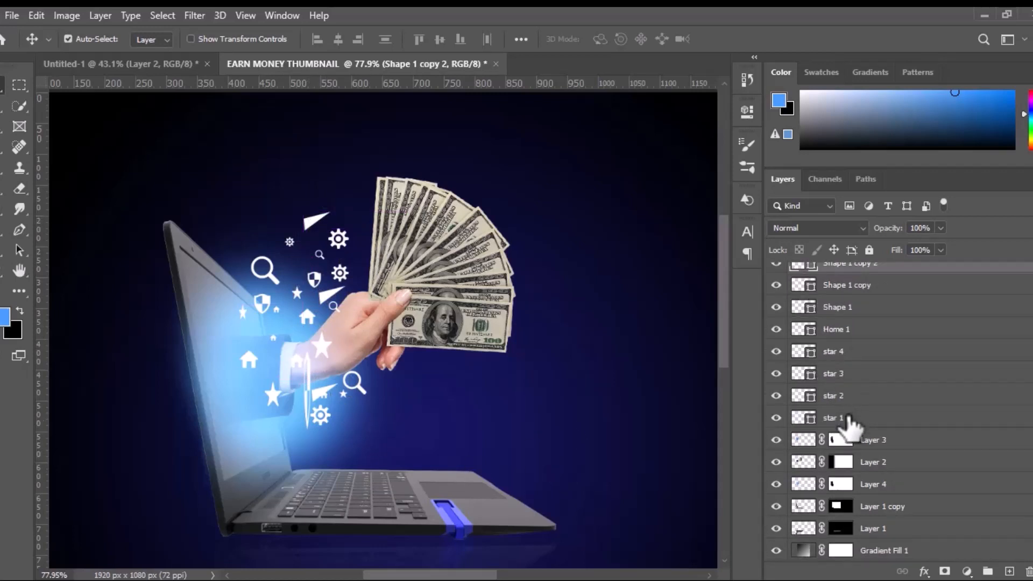
left_click(849, 425, "shift")
key("ctrl+g")
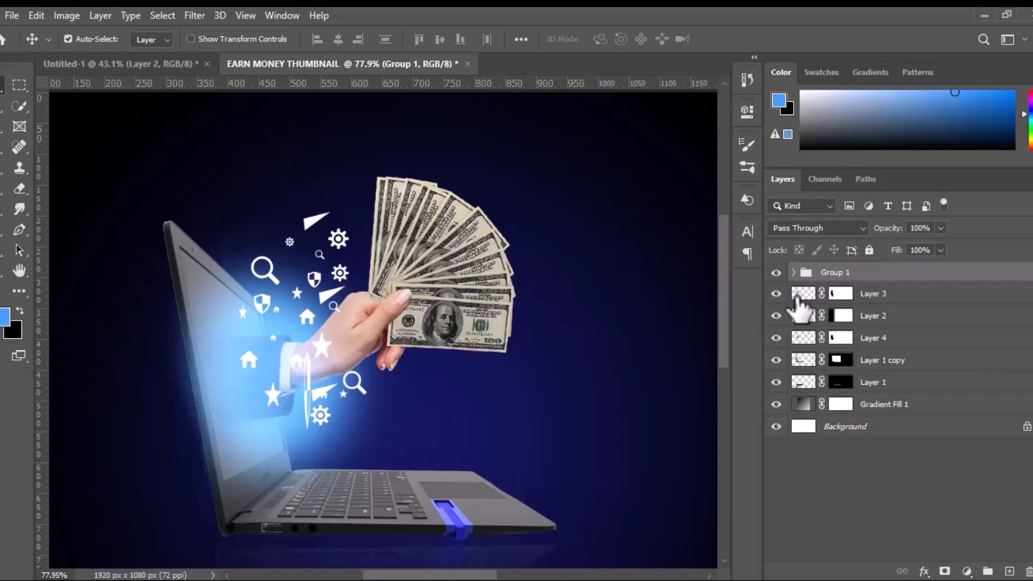
Step: Add a new empty layer directly above Layer 2 and activate the Brush tool
left_click(798, 296)
scroll(481, 430, "down", 3)
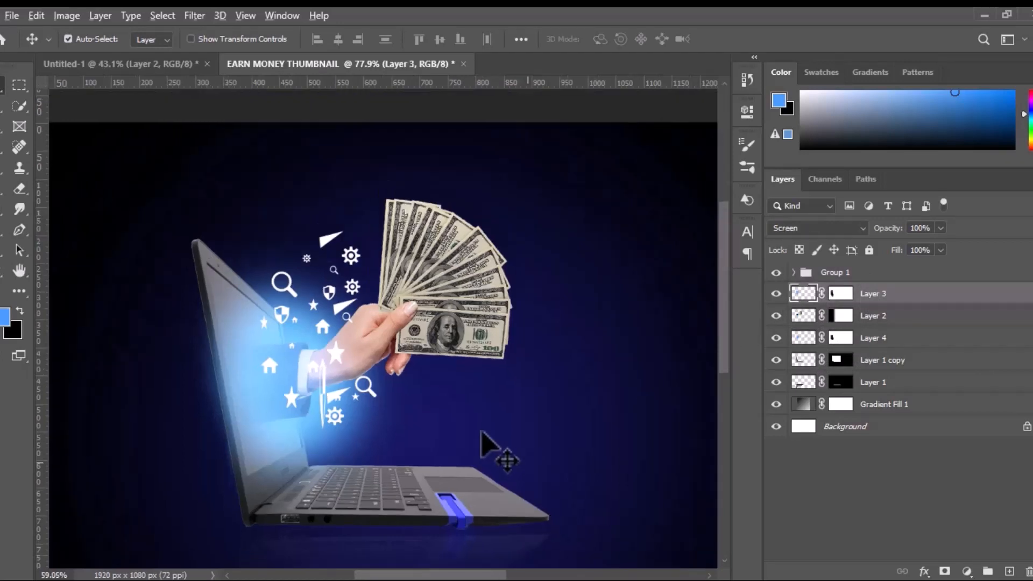
left_click_drag(531, 434, 419, 381)
scroll(419, 382, "down", 4)
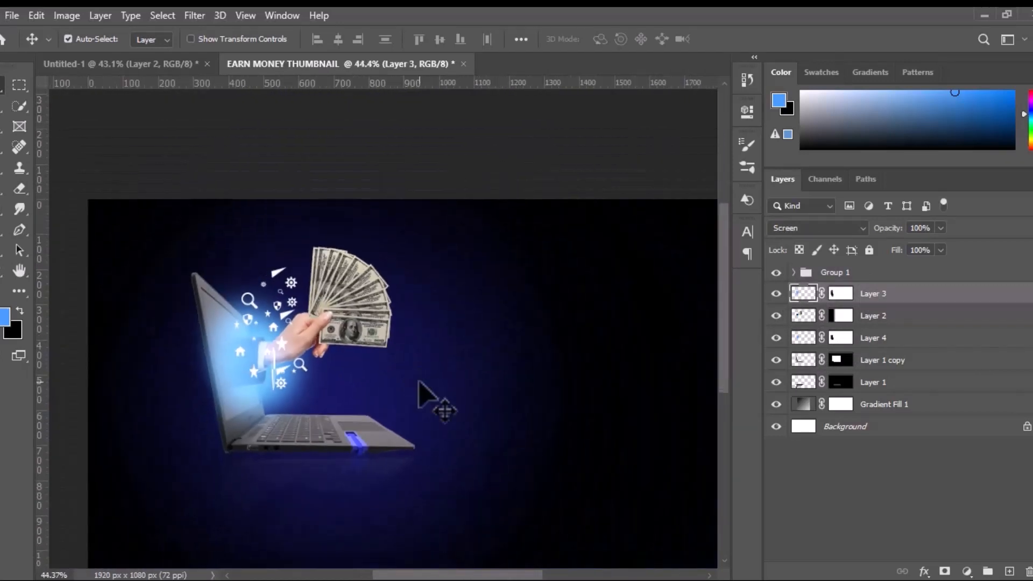
scroll(384, 376, "up", 4)
left_click_drag(323, 291, 436, 385)
scroll(373, 380, "up", 3)
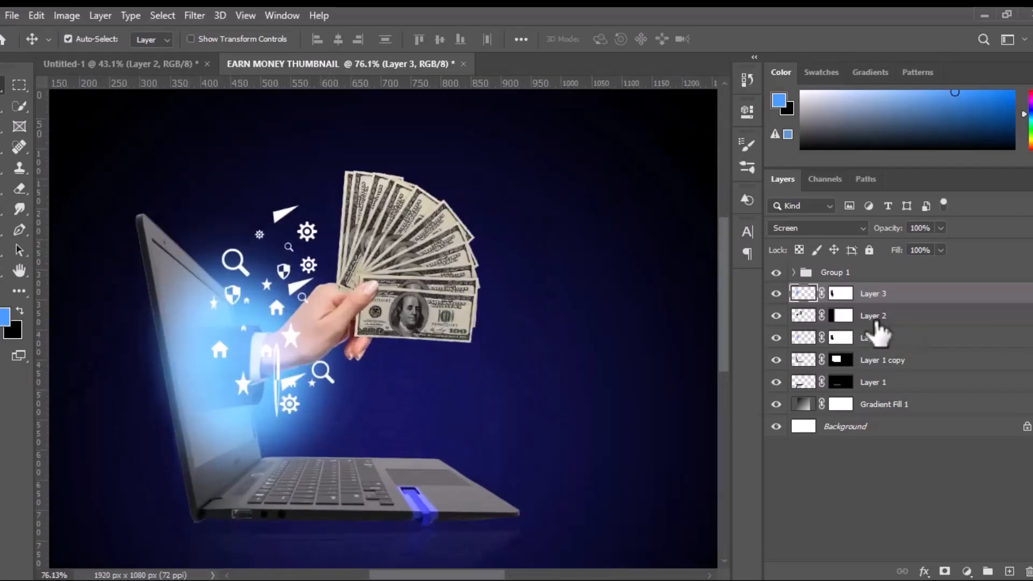
left_click(802, 317)
left_click(1009, 572)
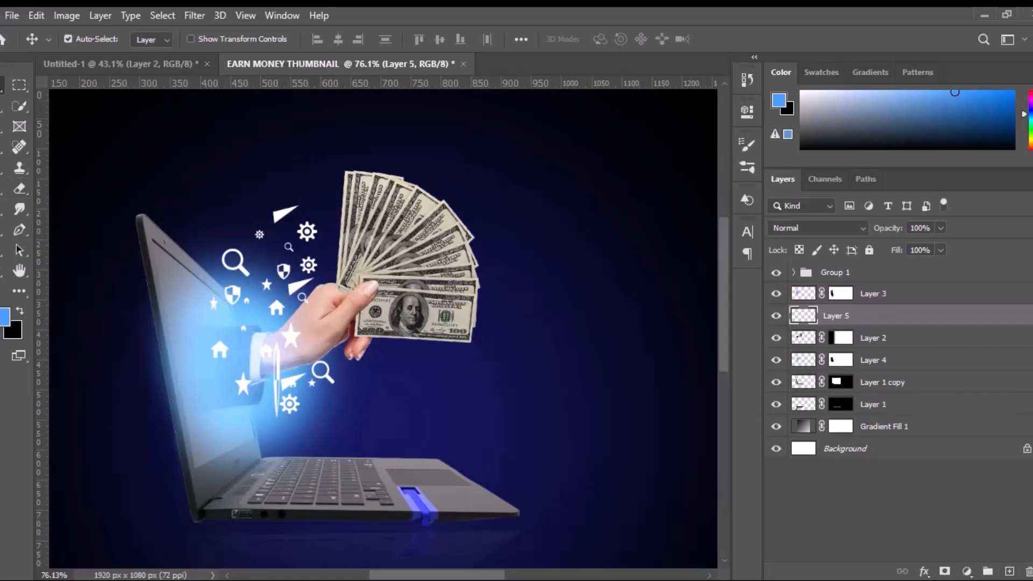
key("b")
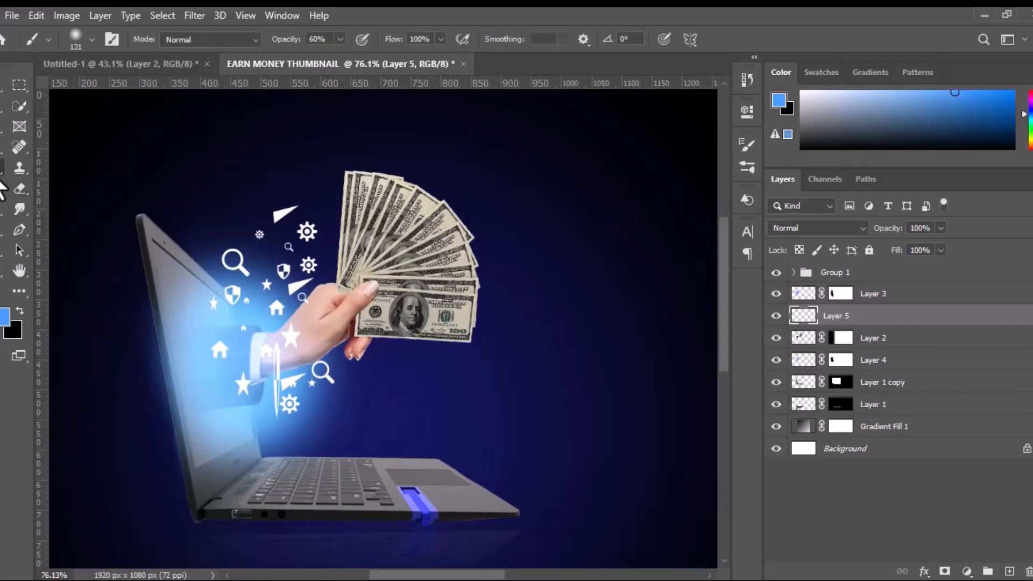
left_click(748, 145)
left_click(272, 16)
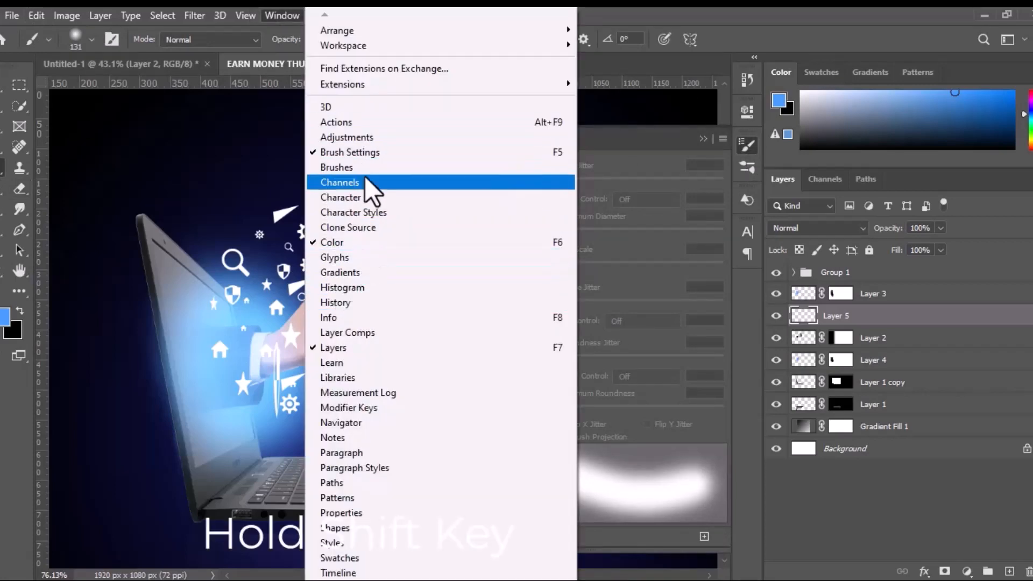
left_click(361, 153)
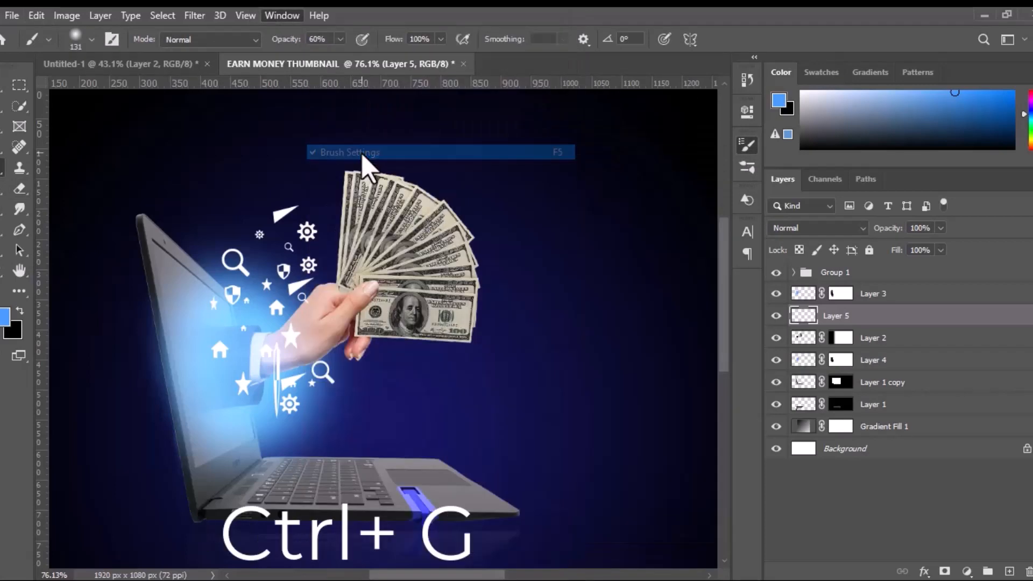
Step: Choose the Dispersion Brushes 22 preset from the Dispersion Brushes 02 set
left_click(269, 15)
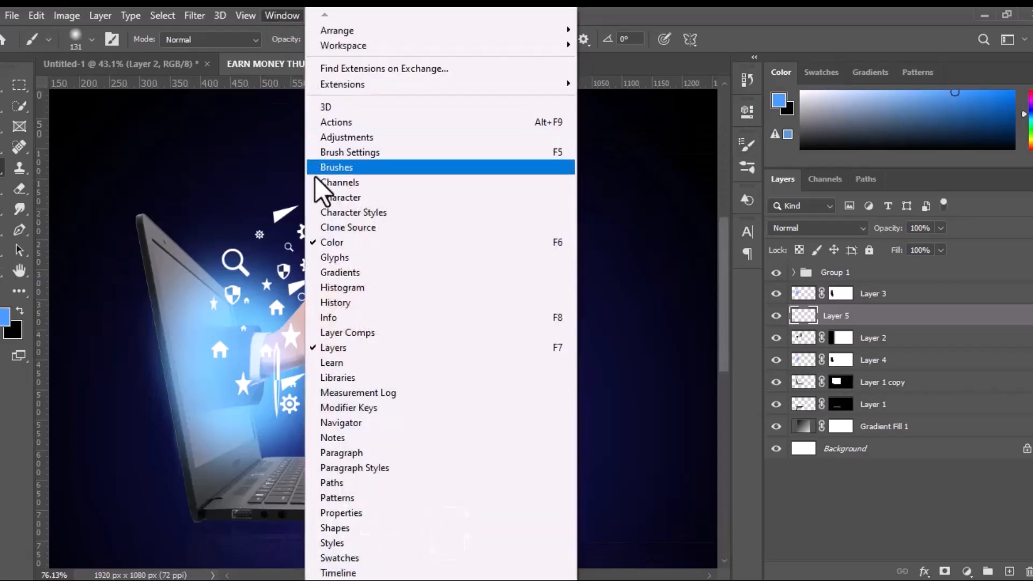
left_click(330, 153)
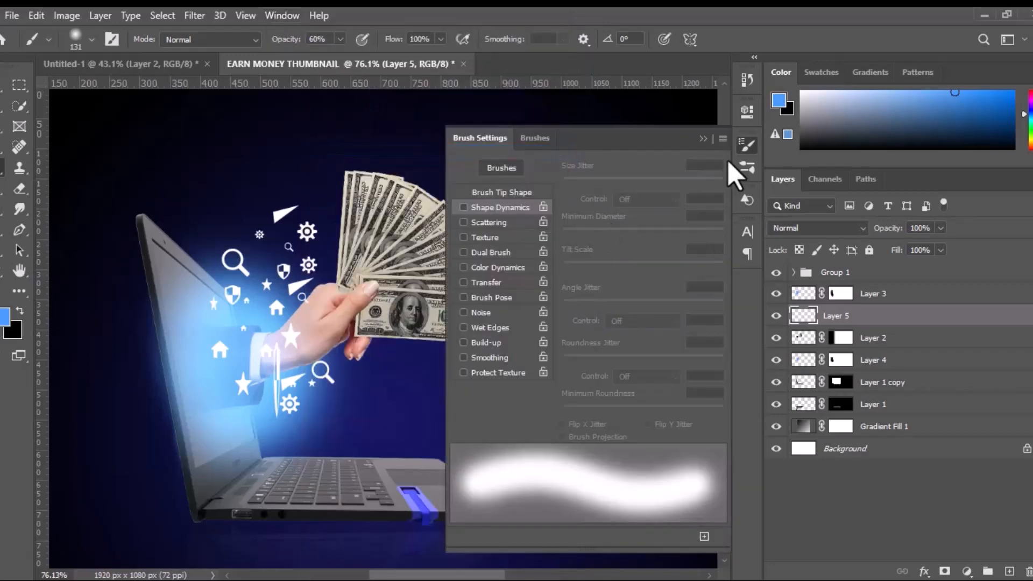
left_click(533, 138)
scroll(538, 301, "up", 2)
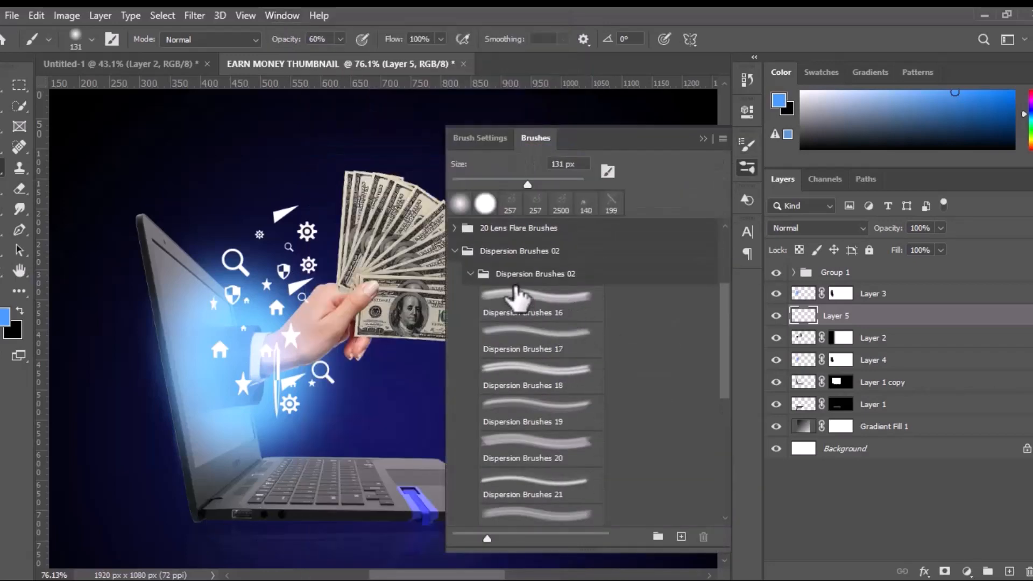
left_click(549, 274)
scroll(557, 415, "down", 1)
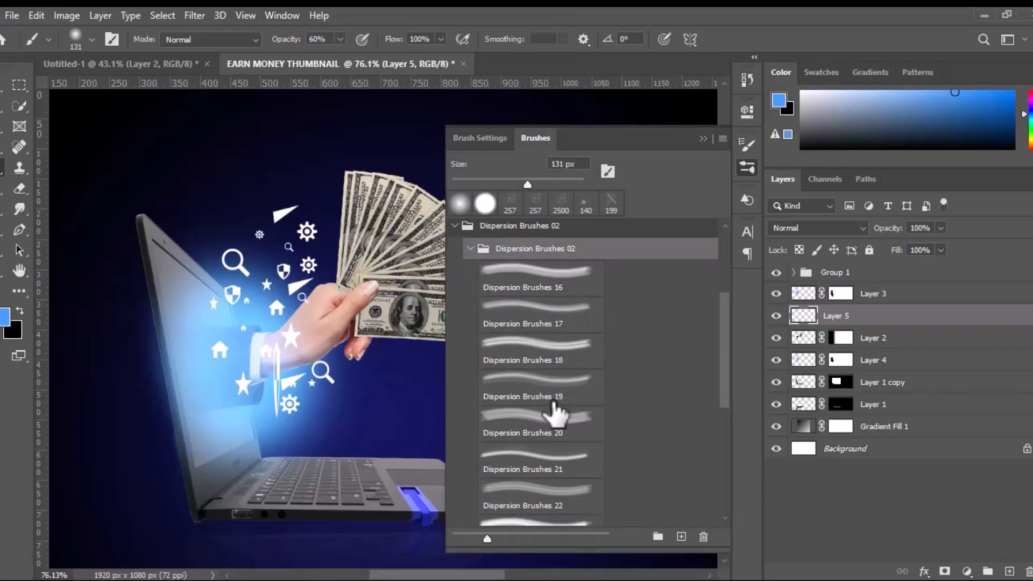
scroll(555, 412, "down", 3)
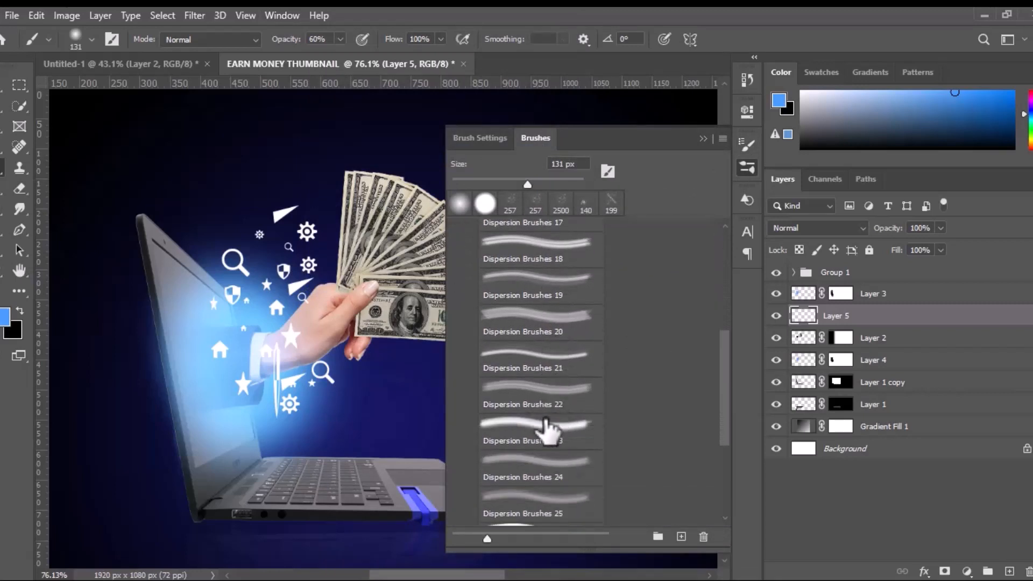
left_click(540, 390)
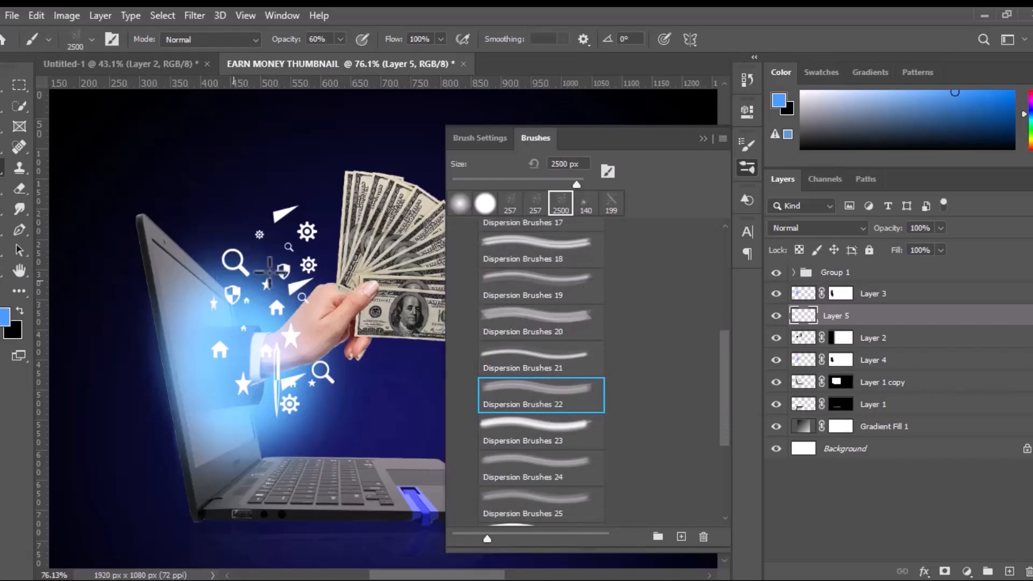
left_click(748, 167)
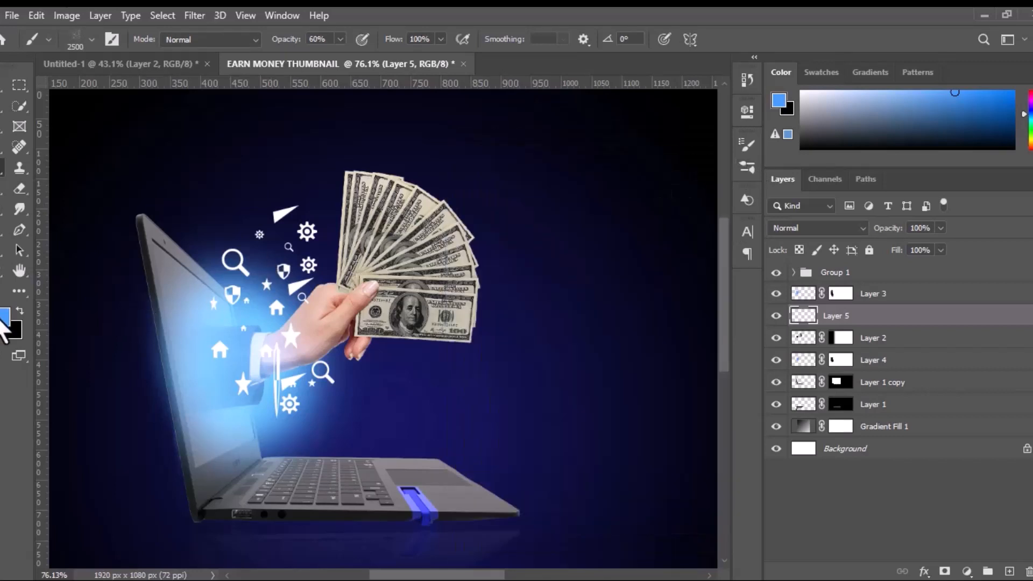
Step: Set the foreground color to near-white fcfdff and the new layer's blend mode to Linear Dodge (Add)
left_click(6, 317)
left_click_drag(667, 156, 644, 150)
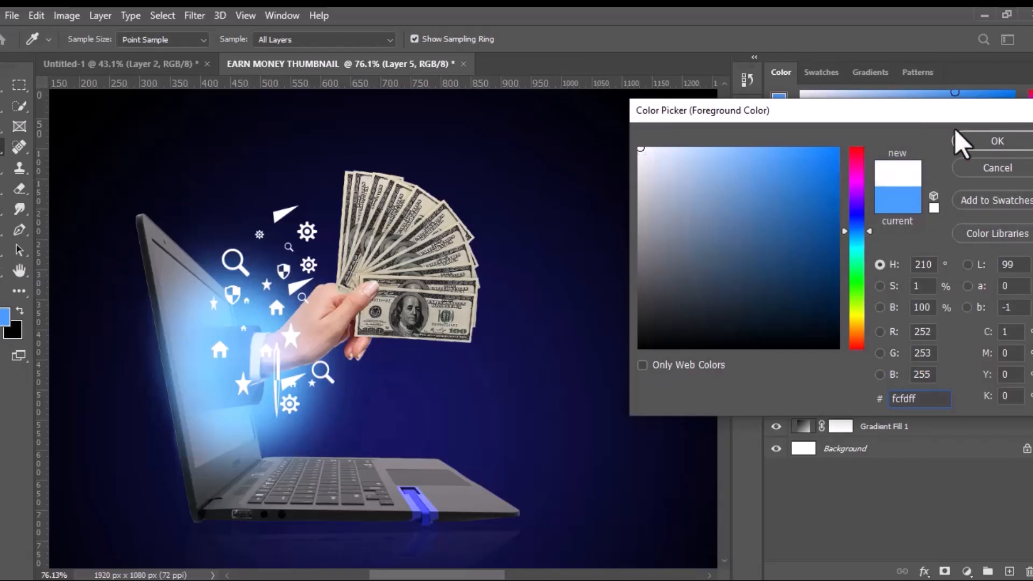
left_click(998, 141)
left_click(820, 228)
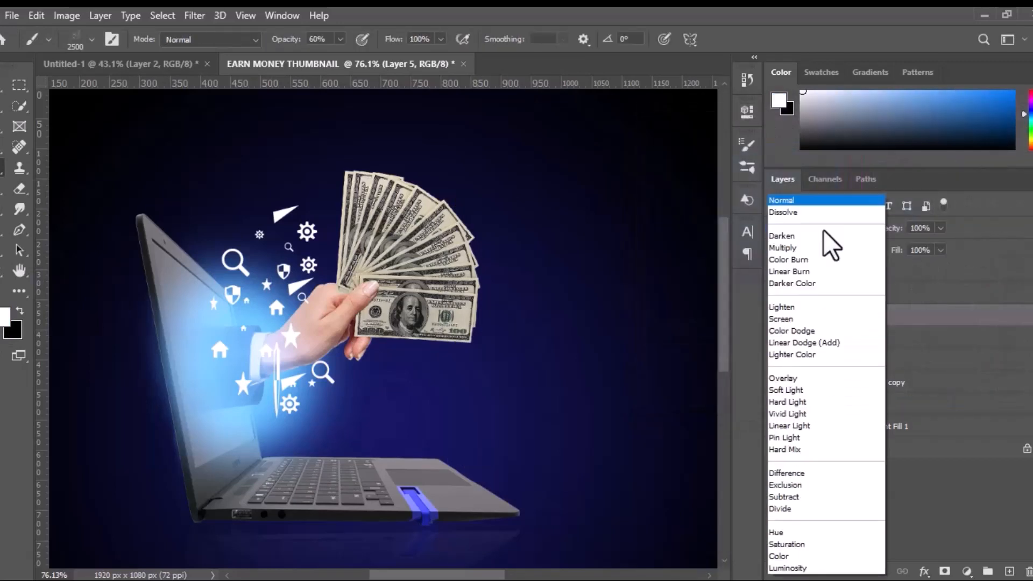
left_click(795, 344)
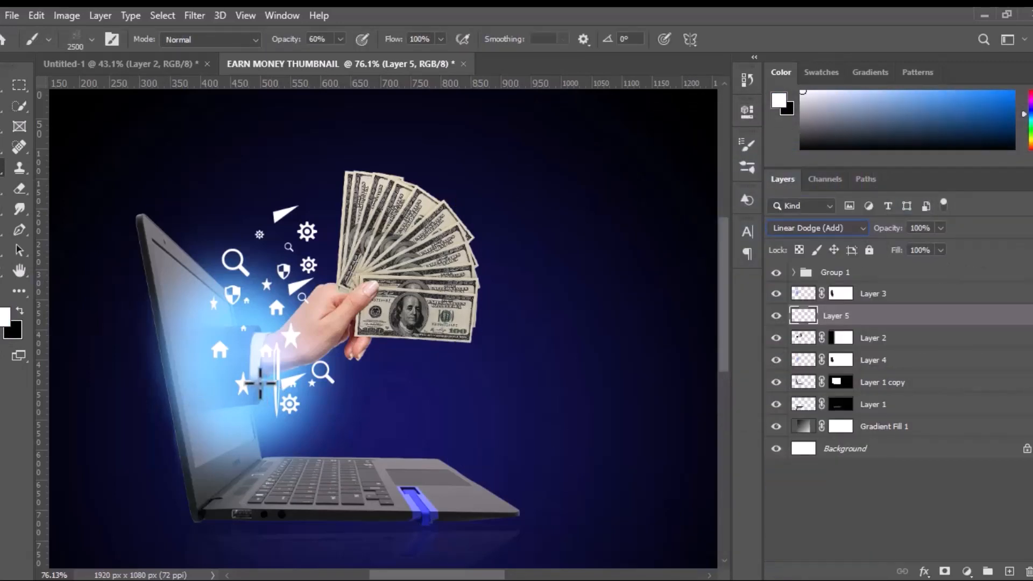
Step: Reduce the dispersion brush to 127 px and paint fine white particles around the sleeve and icons near the laptop screen
left_click(280, 369)
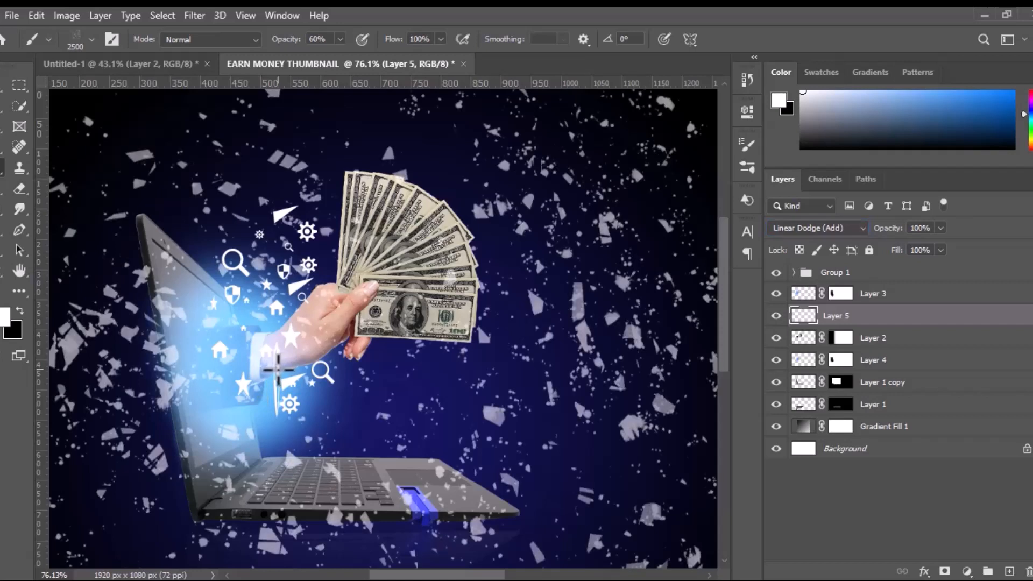
key("ctrl+z")
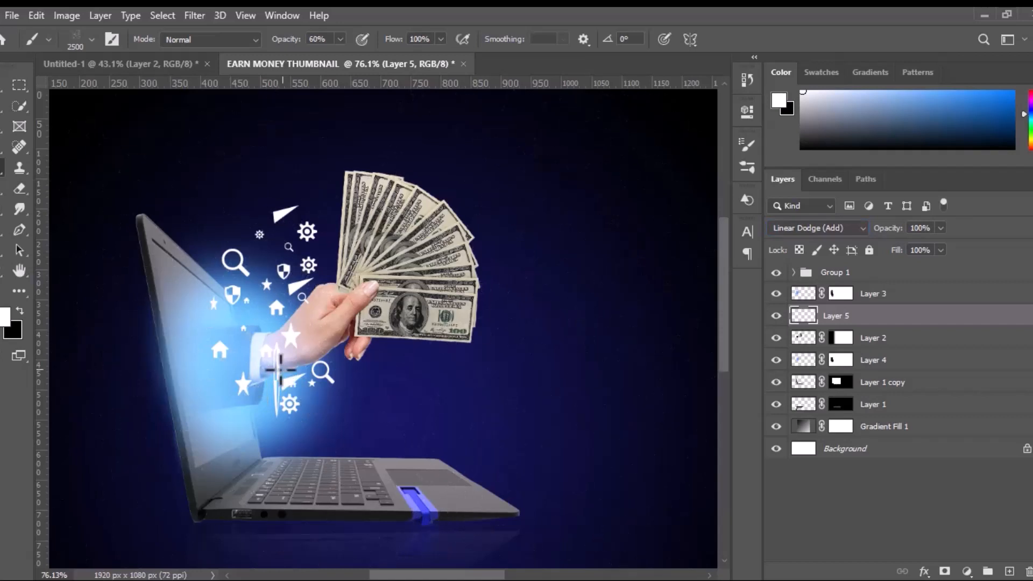
left_click(93, 41)
left_click(111, 90)
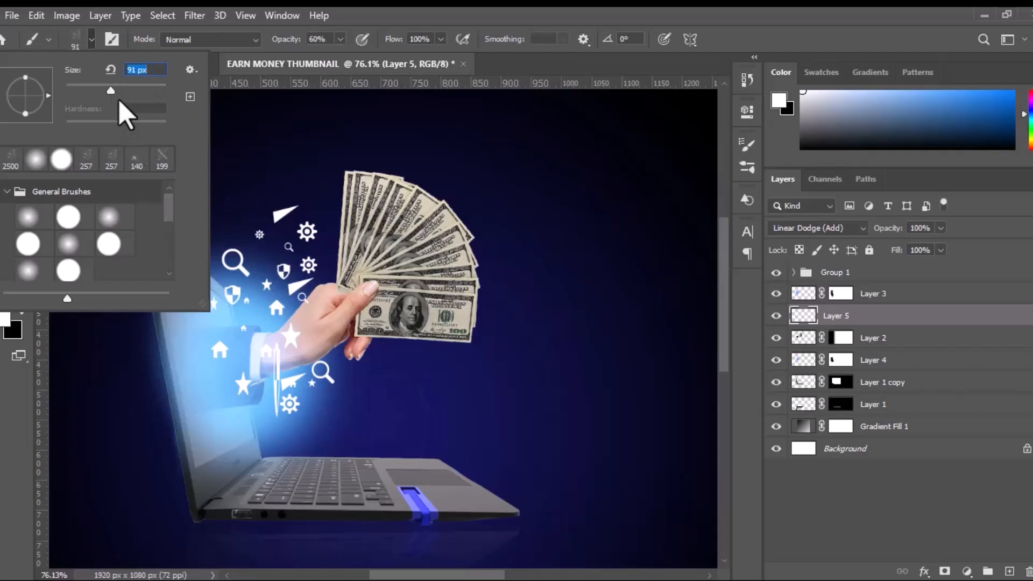
left_click(123, 91)
left_click(279, 339)
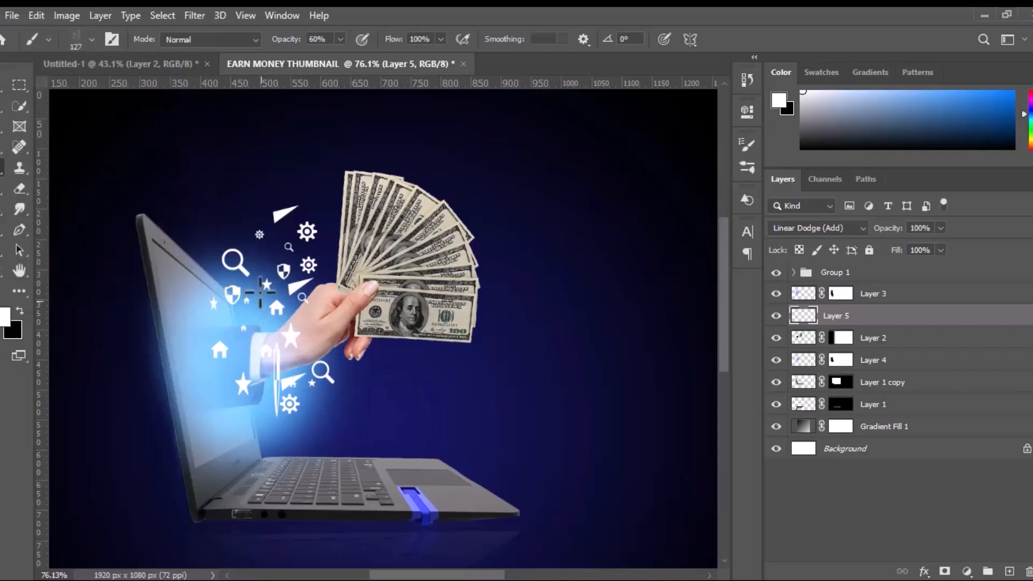
mouse_move(260, 292)
left_mouse_down()
mouse_move(301, 377)
mouse_move(243, 302)
mouse_move(258, 304)
left_mouse_up()
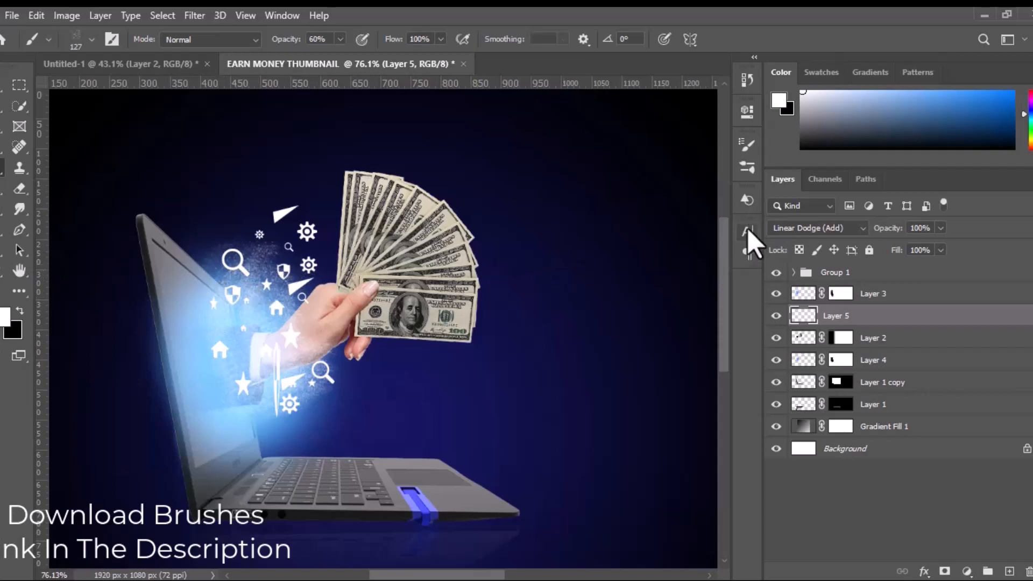
Step: Enable Shape Dynamics for the dispersion brush with size jitter 100%, roundness jitter 1% and angle jitter 96%
left_click(746, 145)
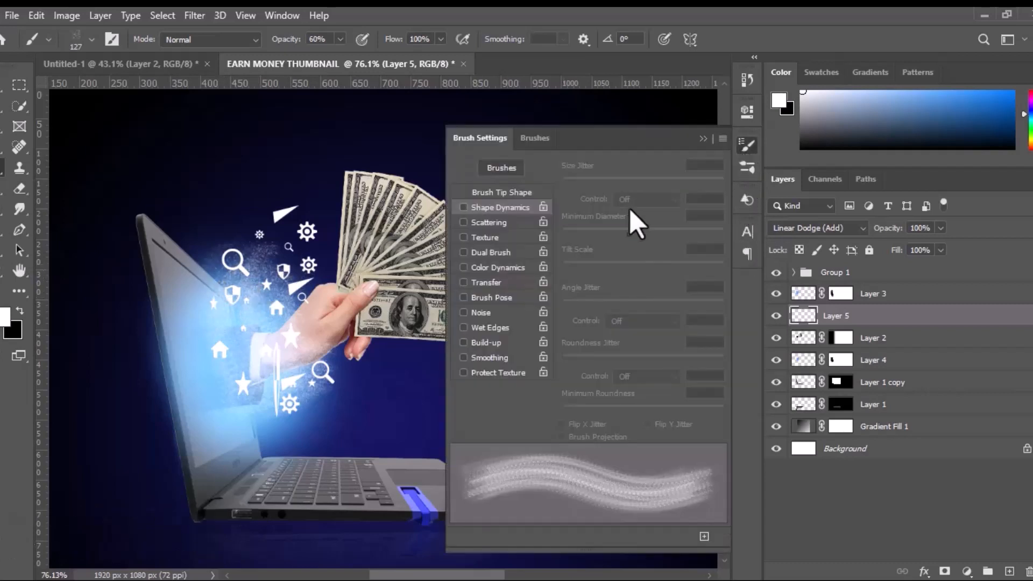
left_click(463, 207)
left_click_drag(624, 182, 745, 189)
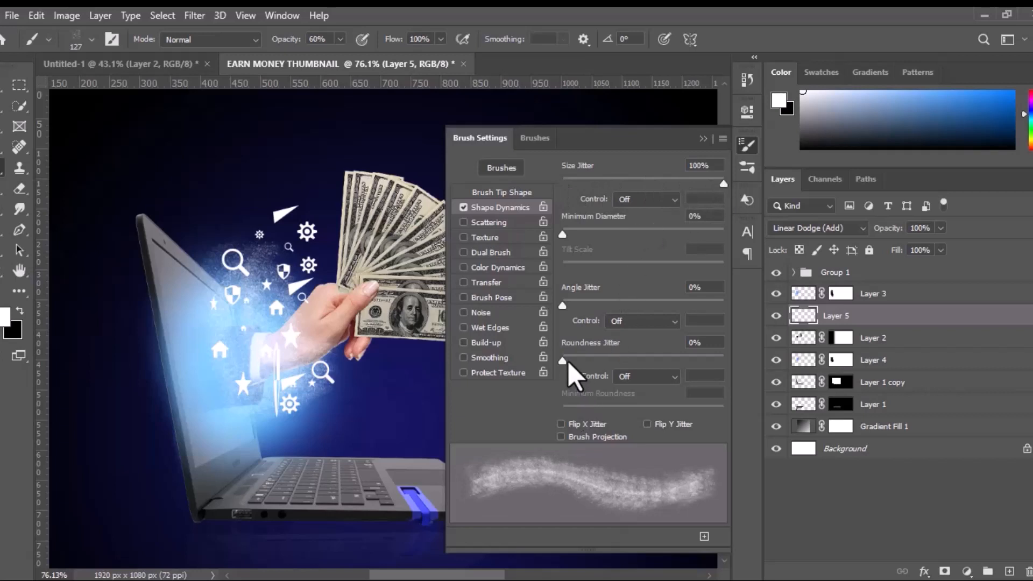
left_click_drag(568, 362, 566, 360)
mouse_move(562, 308)
left_mouse_down()
mouse_move(670, 322)
mouse_move(718, 308)
left_mouse_up()
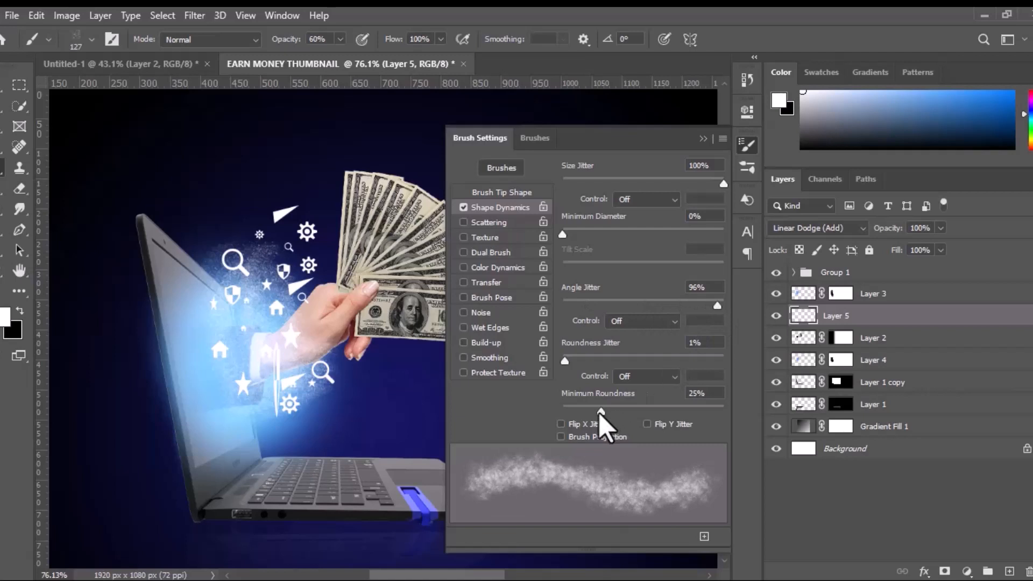
Step: Set the brush tip spacing to 161% and paint more scattered white particles around the hand and icons
left_click(508, 195)
mouse_move(570, 413)
left_mouse_down()
mouse_move(689, 406)
mouse_move(667, 406)
left_mouse_up()
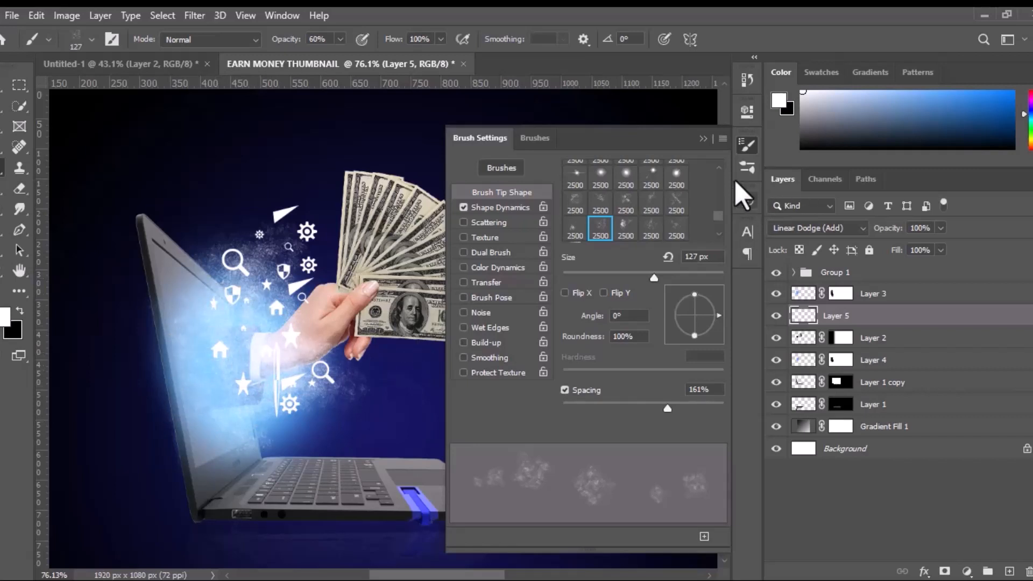
left_click(747, 145)
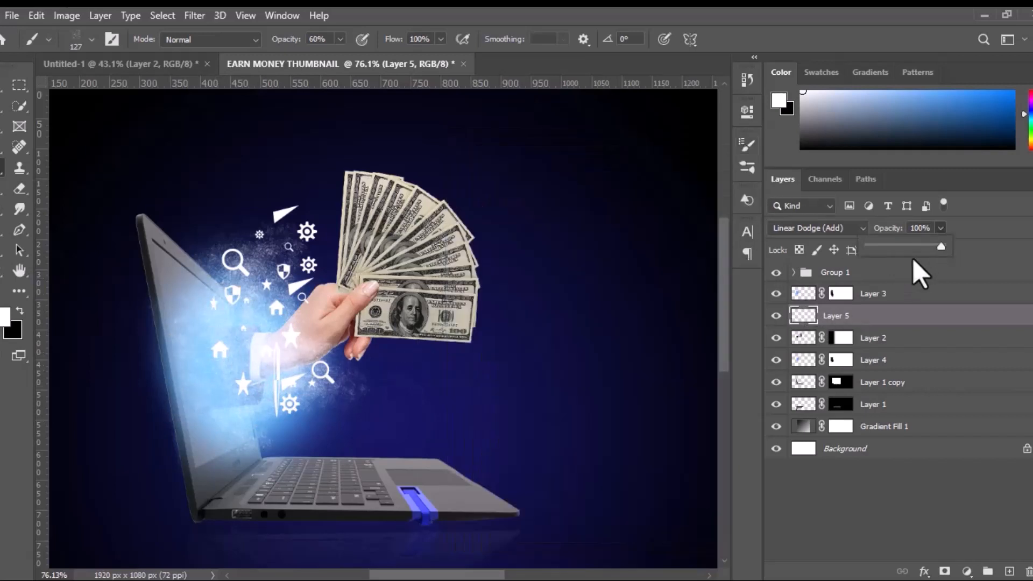
Step: Lower the opacity of Layer 5 to 51% and switch to the Move tool
left_click(906, 246)
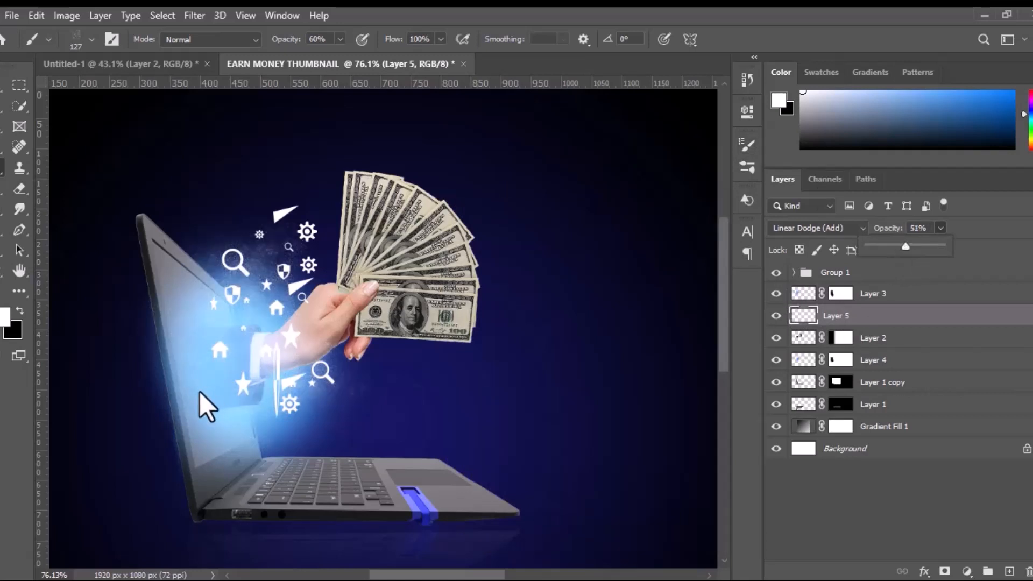
left_click(1, 92)
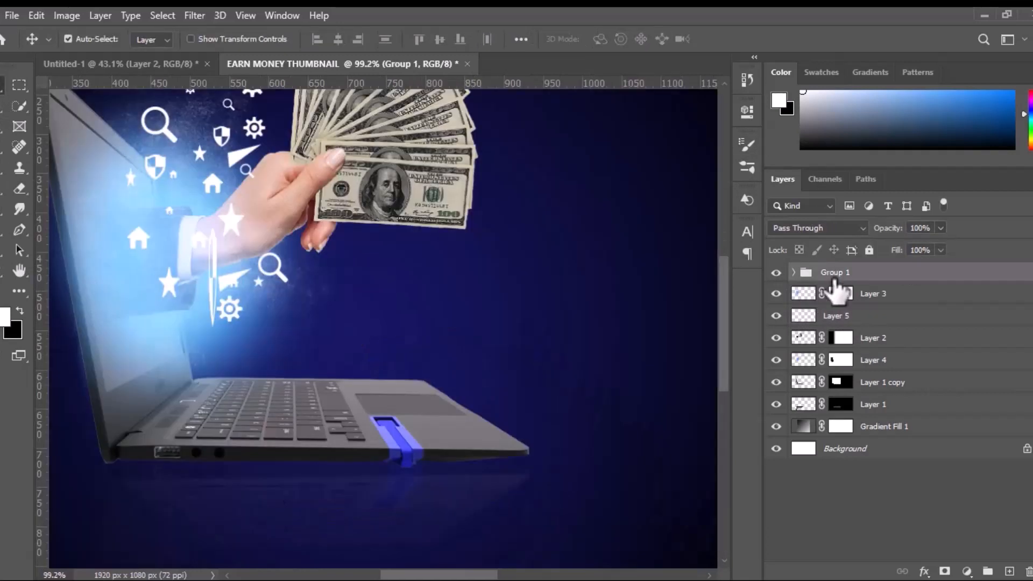
Step: Select Layers 3, 2 and 4 together and set their opacity to 75%
left_click(807, 295)
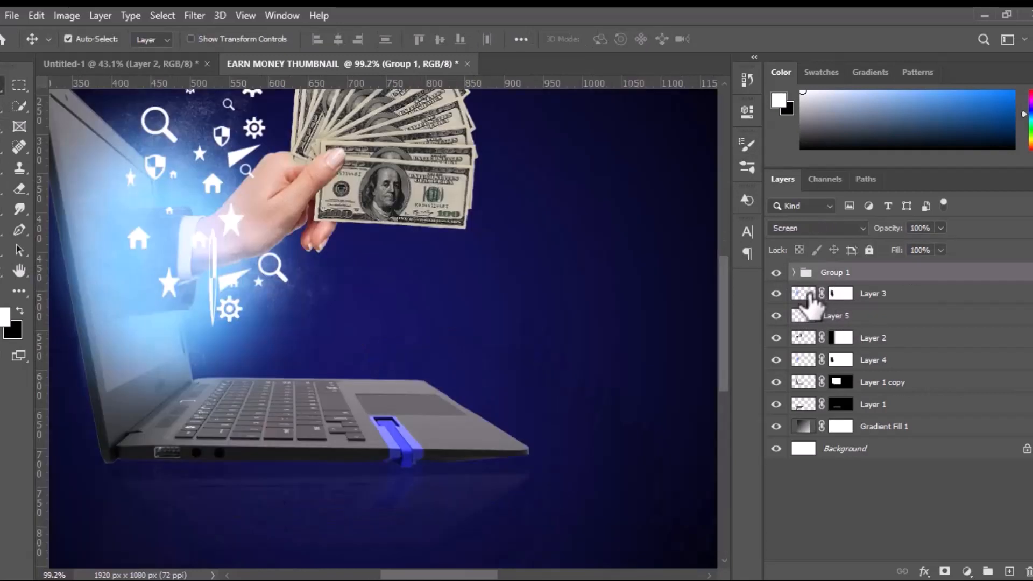
left_click(886, 339, "ctrl")
left_click(894, 360, "ctrl")
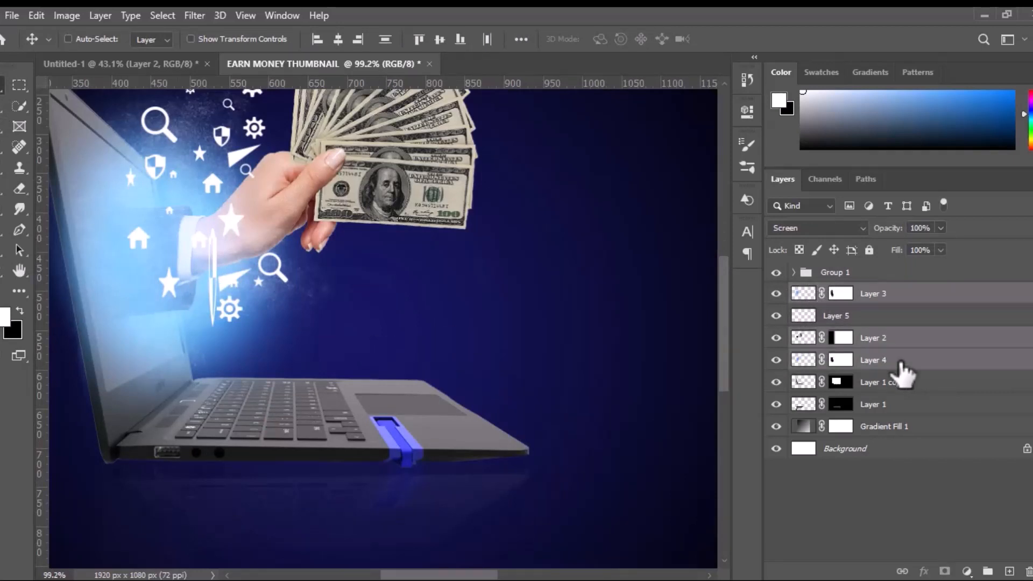
left_click(776, 360)
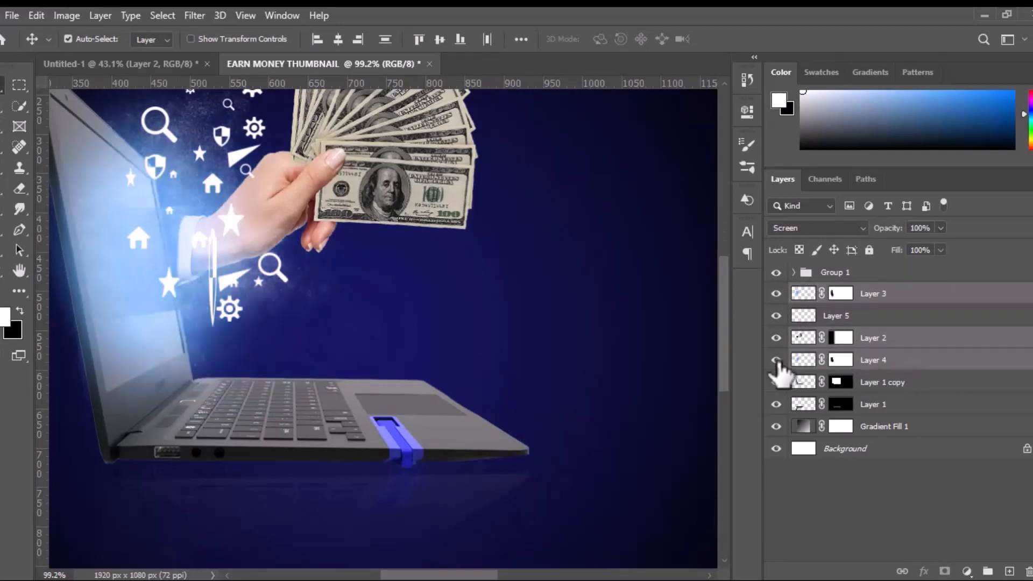
left_click(776, 360)
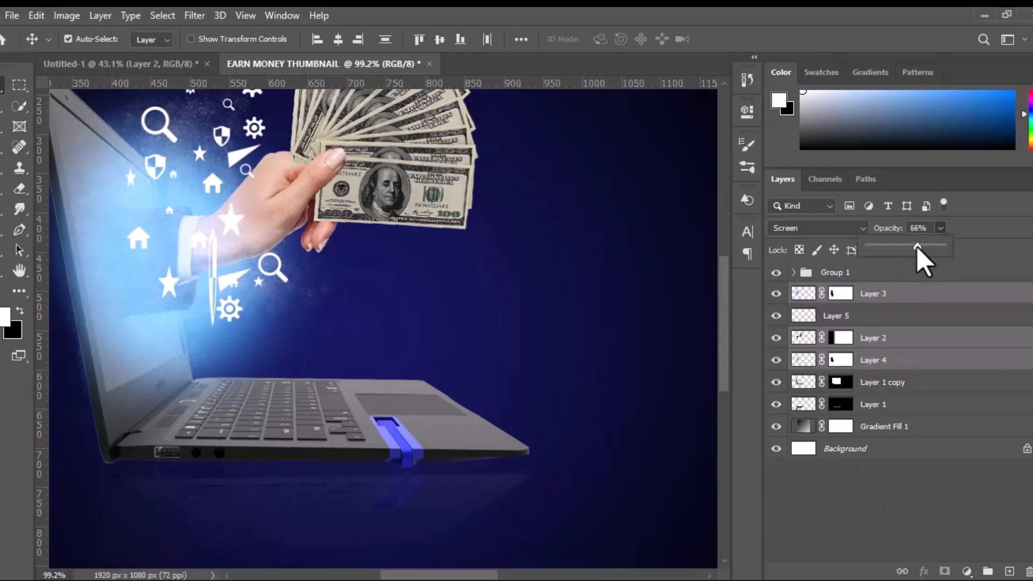
left_click_drag(917, 247, 916, 249)
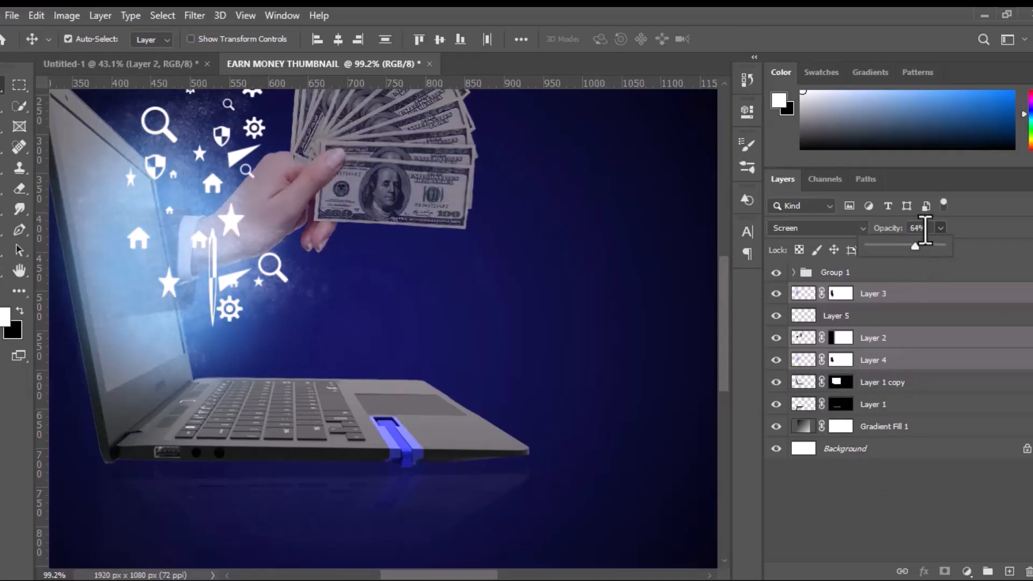
key("Return")
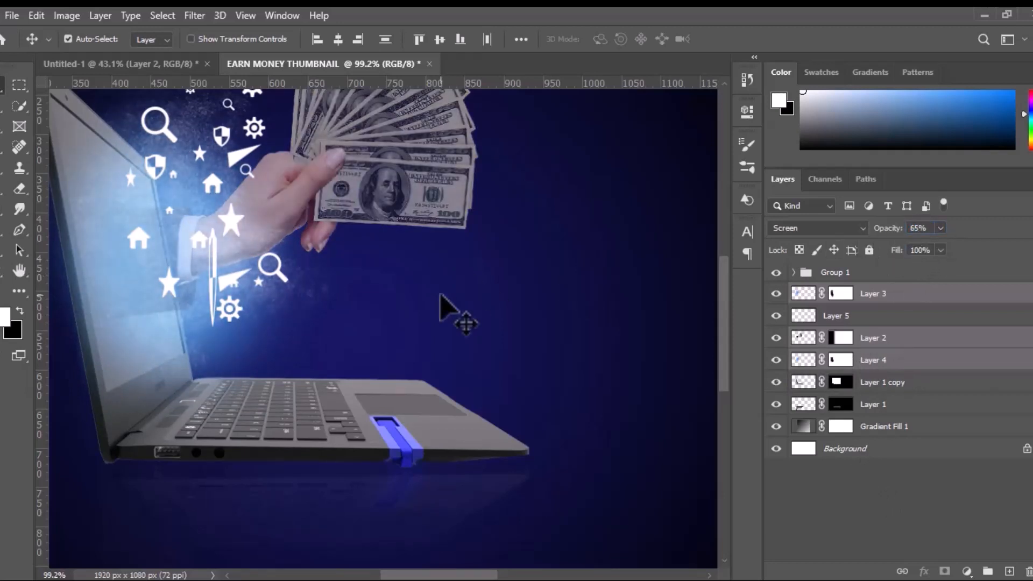
left_click(939, 229)
left_click(925, 228)
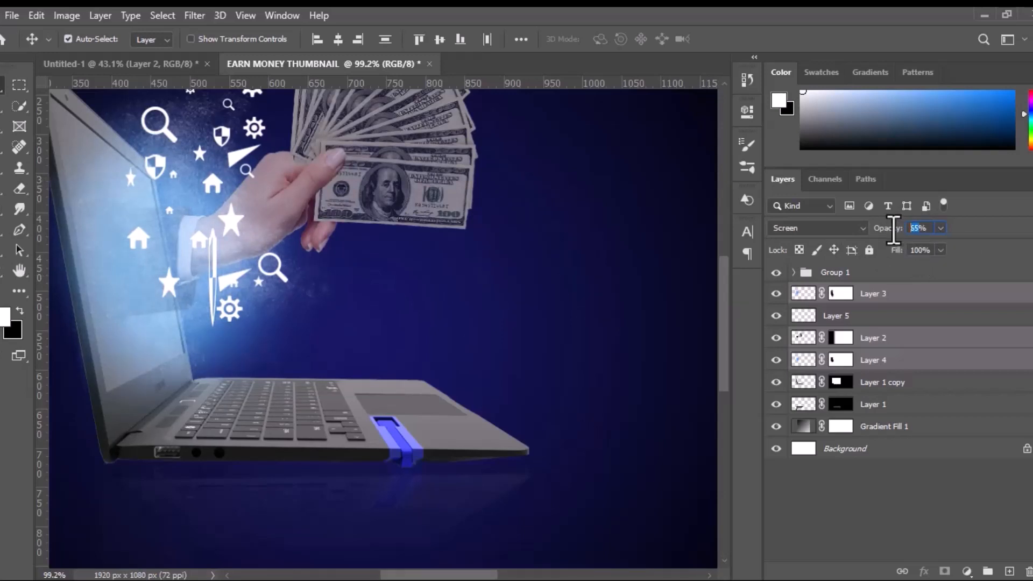
left_click_drag(892, 231, 898, 233)
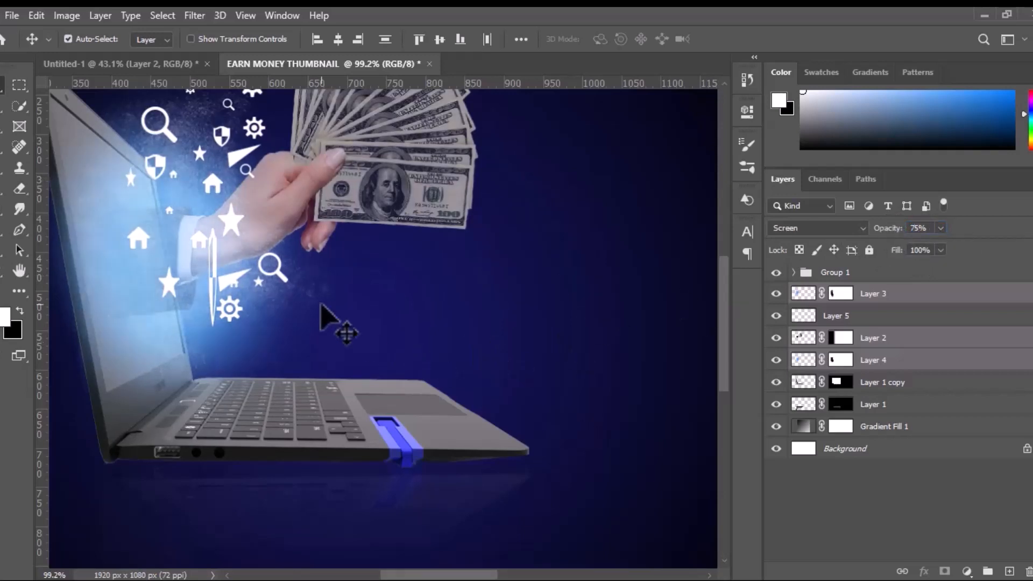
Step: Add the two-line Caveat text "EARN MONEY ONLINE" / "TIPS & TRICKS" at 90 pt beside the dollars and shift it away from them
scroll(220, 269, "down", 4)
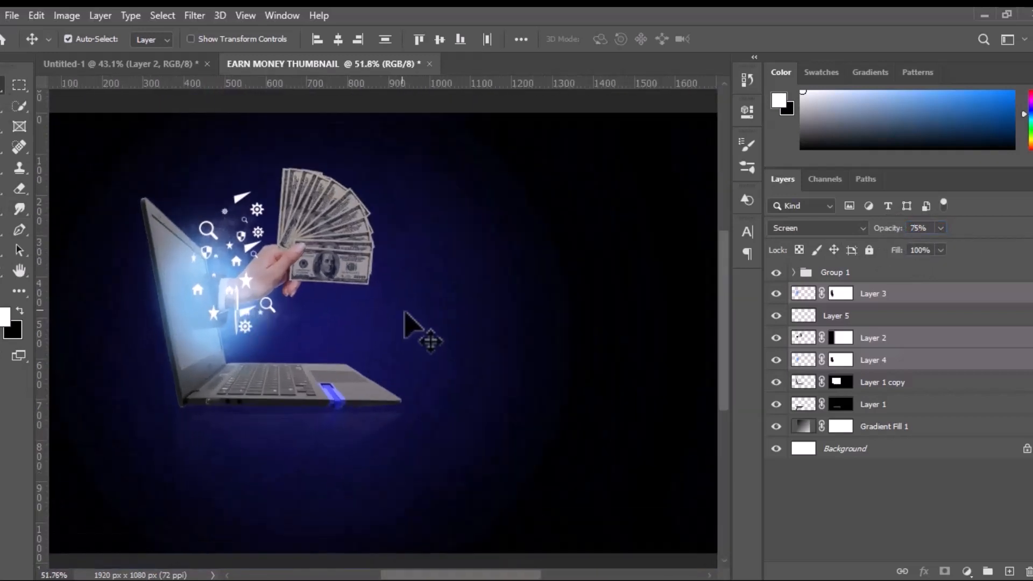
left_click_drag(502, 261, 318, 312)
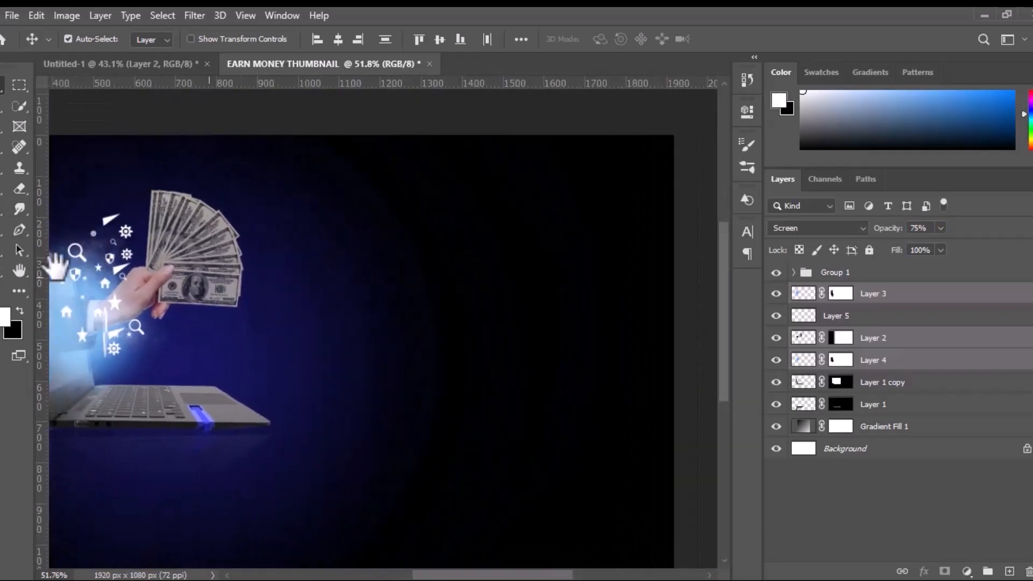
left_click(2, 267)
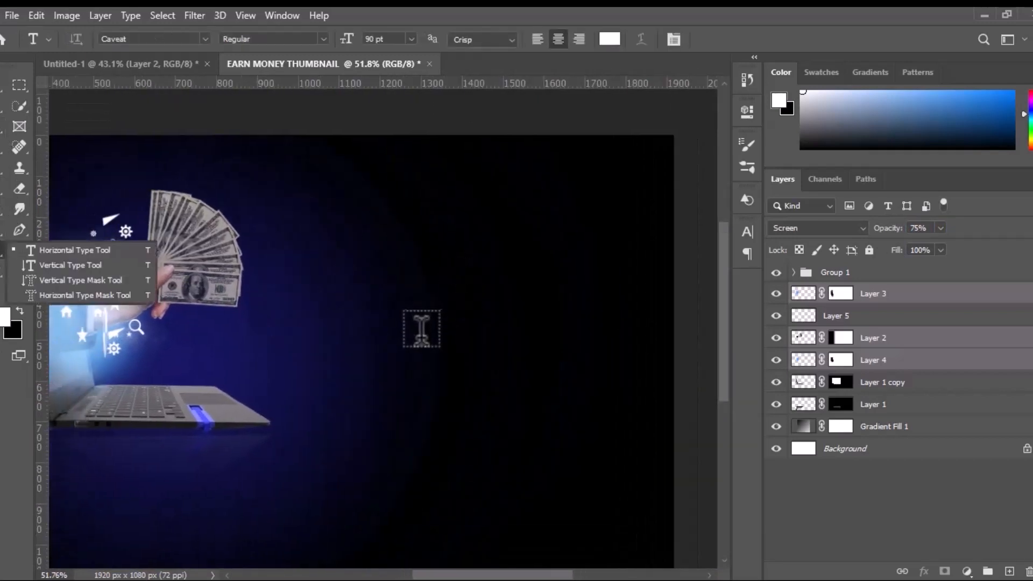
left_click(396, 307)
type("EA")
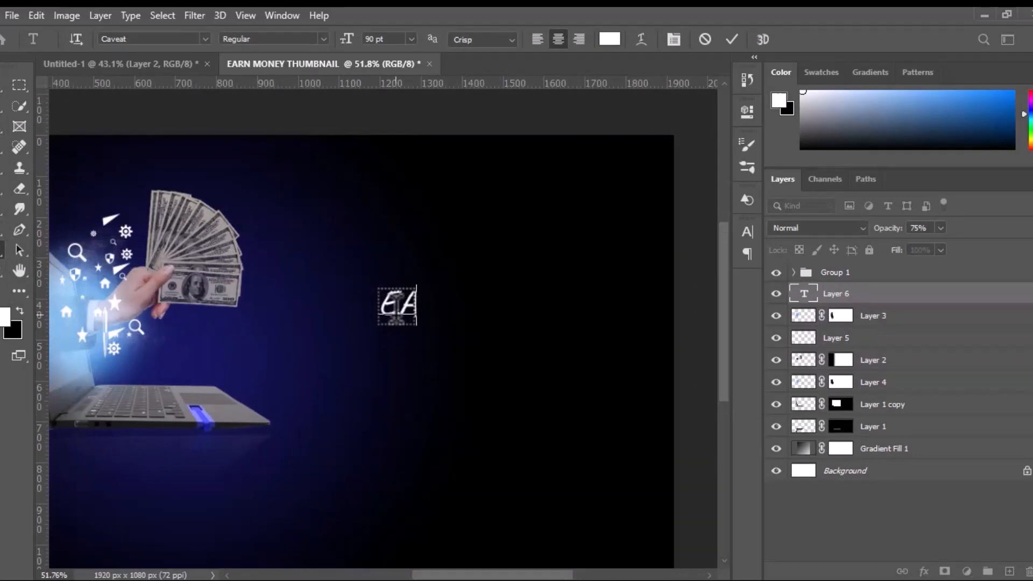
type("RN MONEY ONLINE ")
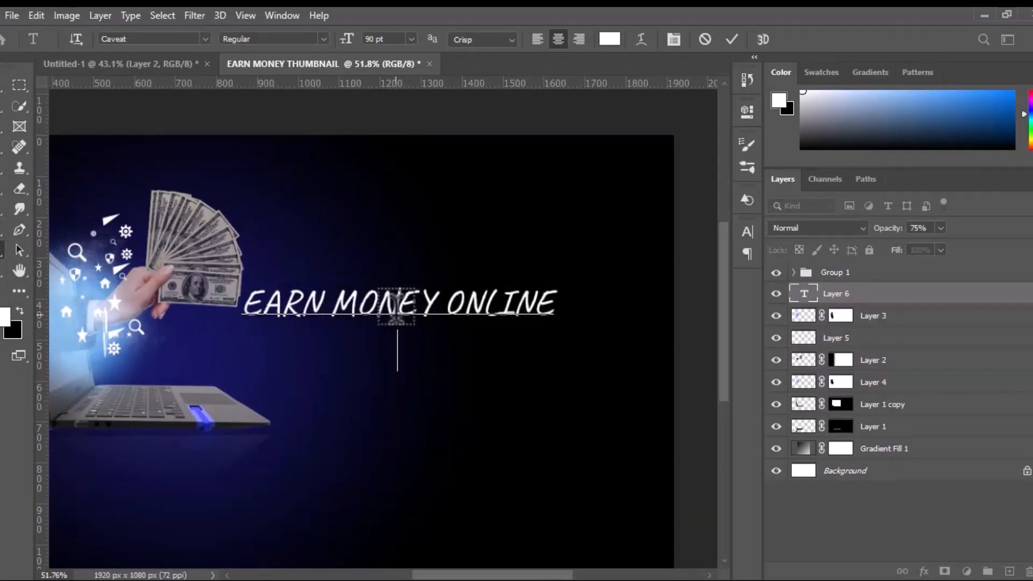
type("TIPS & TRICKS")
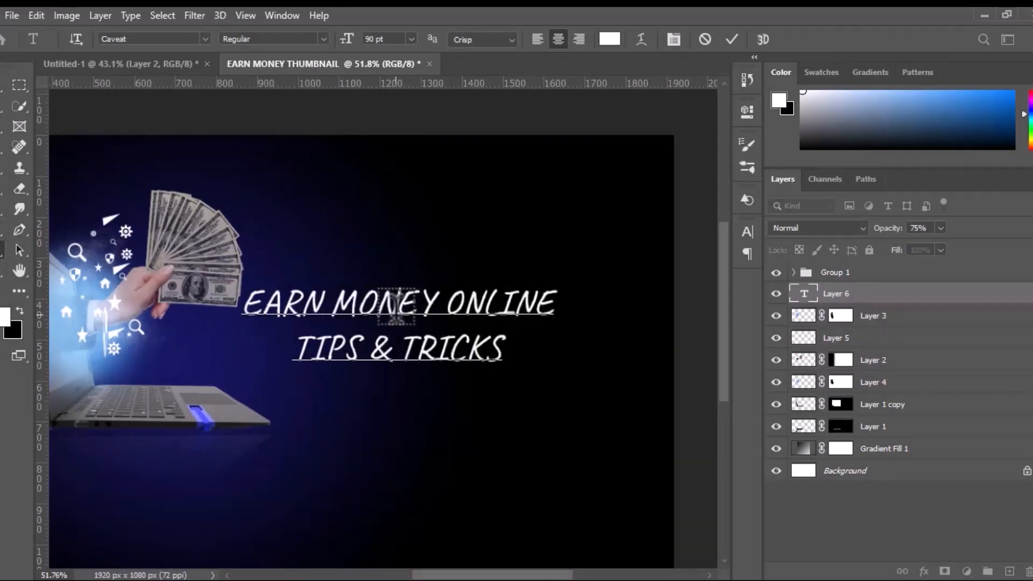
left_click(732, 39)
key("v")
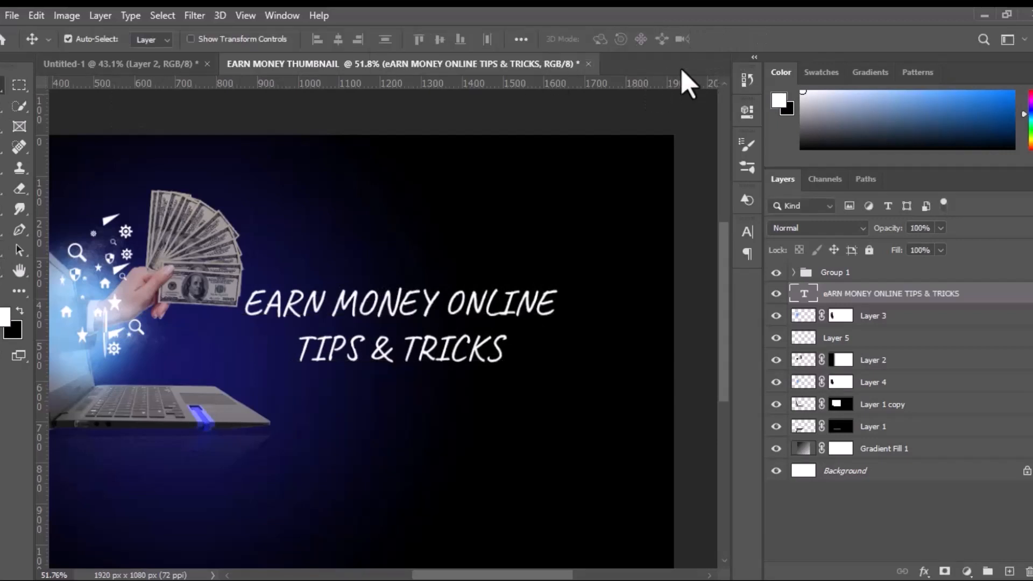
left_click_drag(473, 304, 555, 299)
Step: Change the title text color from white to a bright saturated orange
left_click(747, 232)
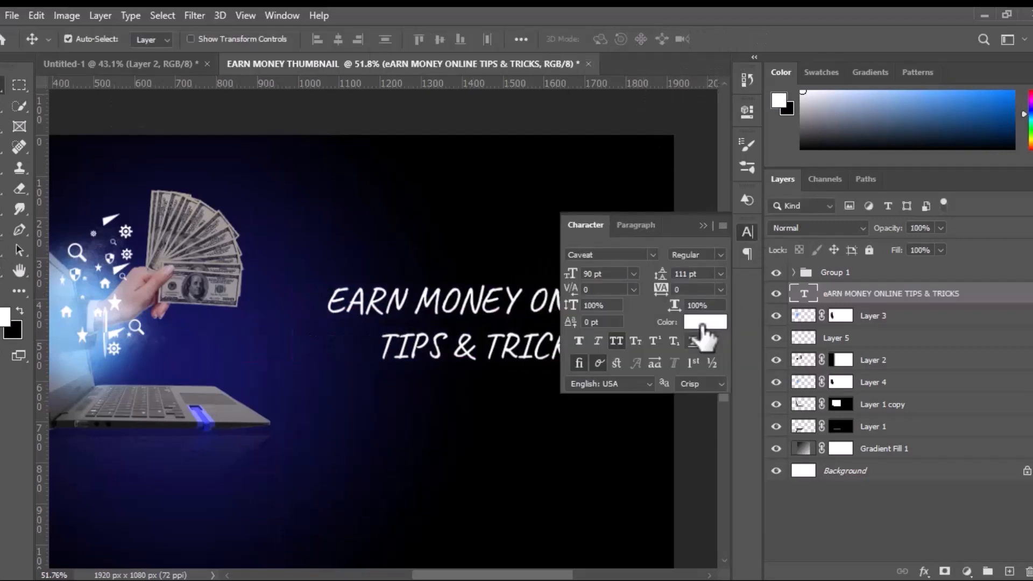
left_click(697, 322)
left_click(857, 319)
left_click(823, 168)
left_click(857, 326)
left_click(858, 328)
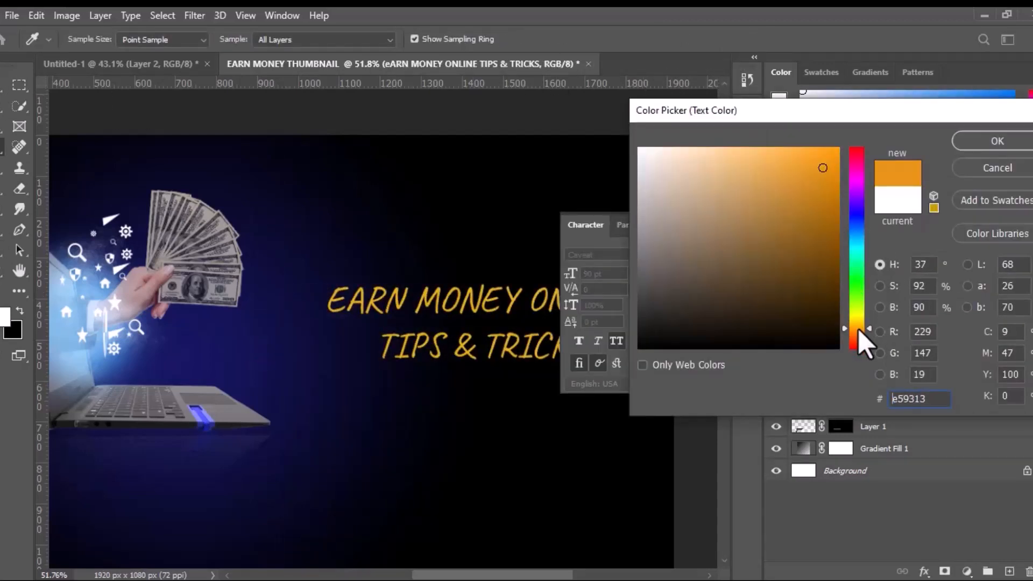
left_click(821, 155)
left_click(820, 149)
left_click(997, 141)
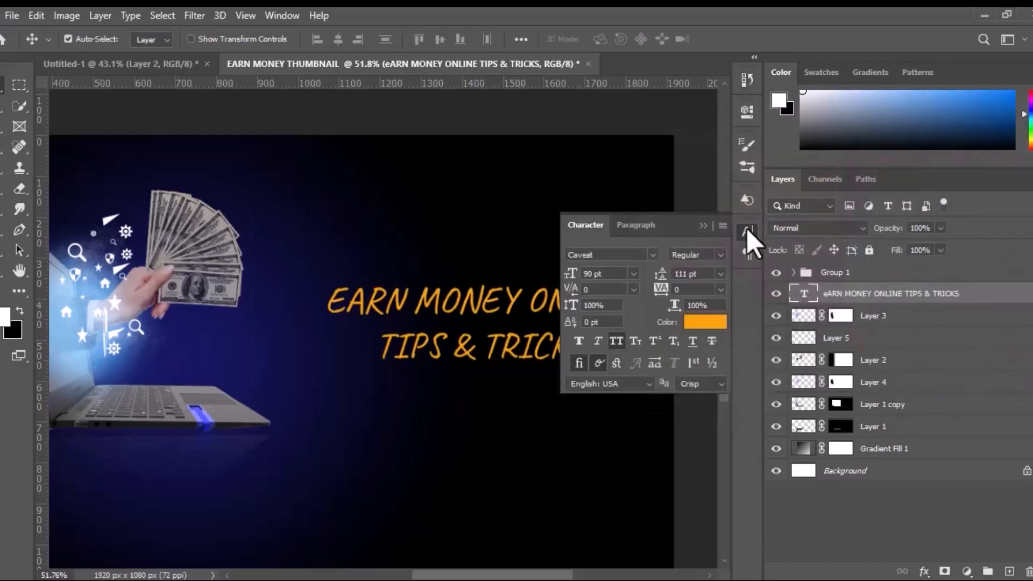
Step: Add an Outer Glow layer style to the title text with the glow color fccb22
double_click(1008, 311)
left_click_drag(680, 141, 775, 118)
left_click(563, 392)
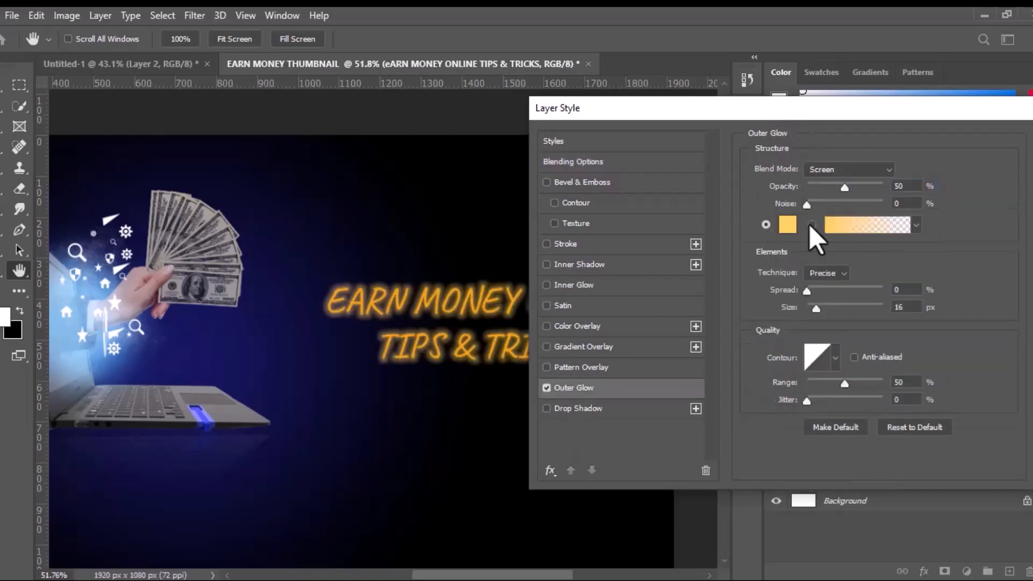
left_click(797, 225)
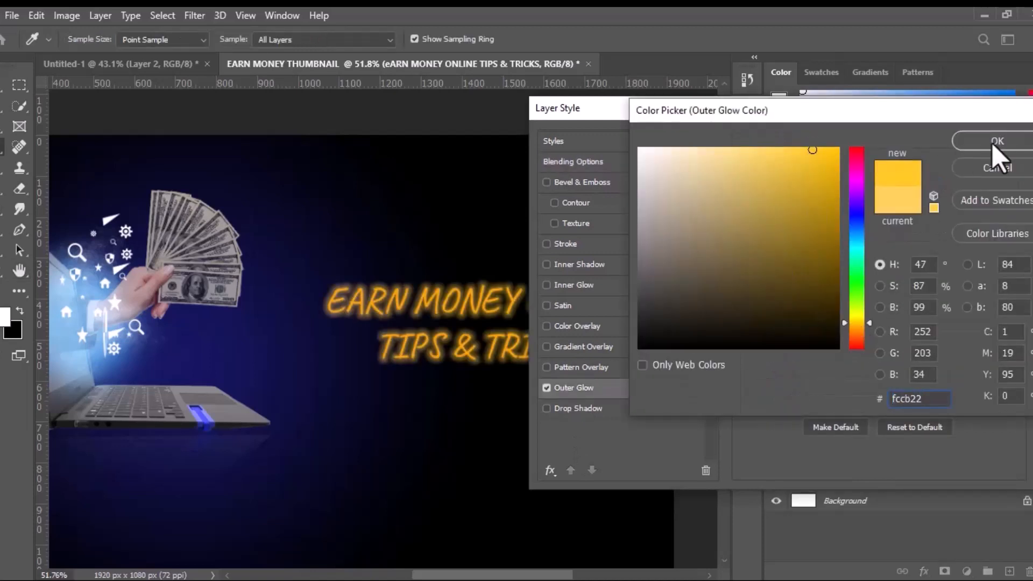
left_click(996, 142)
Step: Set the title's outer glow to a size of 9 px and an opacity of 50%, and apply the style
left_click_drag(826, 300, 814, 309)
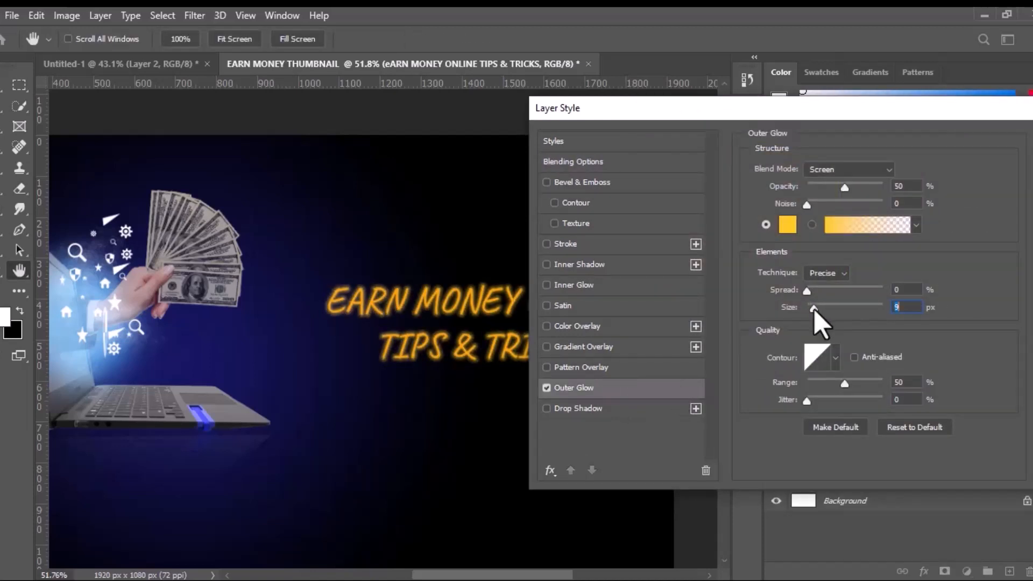
left_click_drag(843, 188, 852, 190)
left_click(914, 186)
type("50")
key("Return")
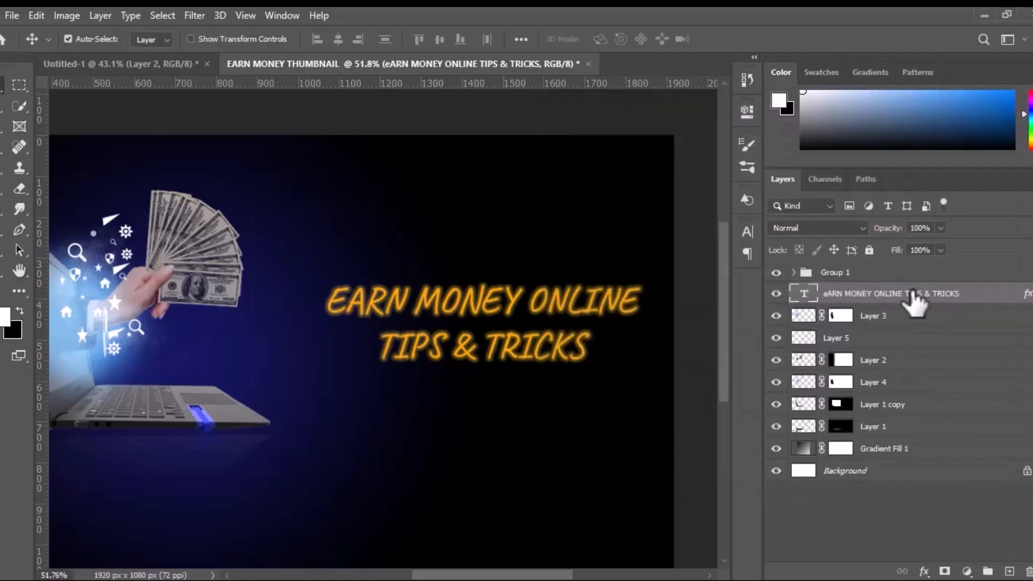
Step: Duplicate the title text layer and convert the lower, original one to a smart object
left_click_drag(918, 300, 1009, 571)
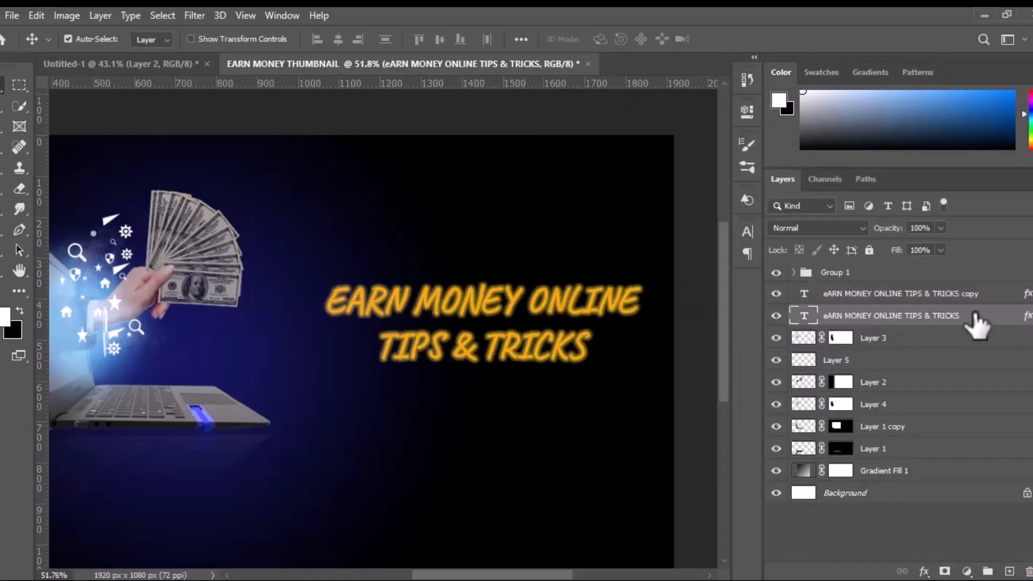
right_click(972, 321)
left_click(807, 207)
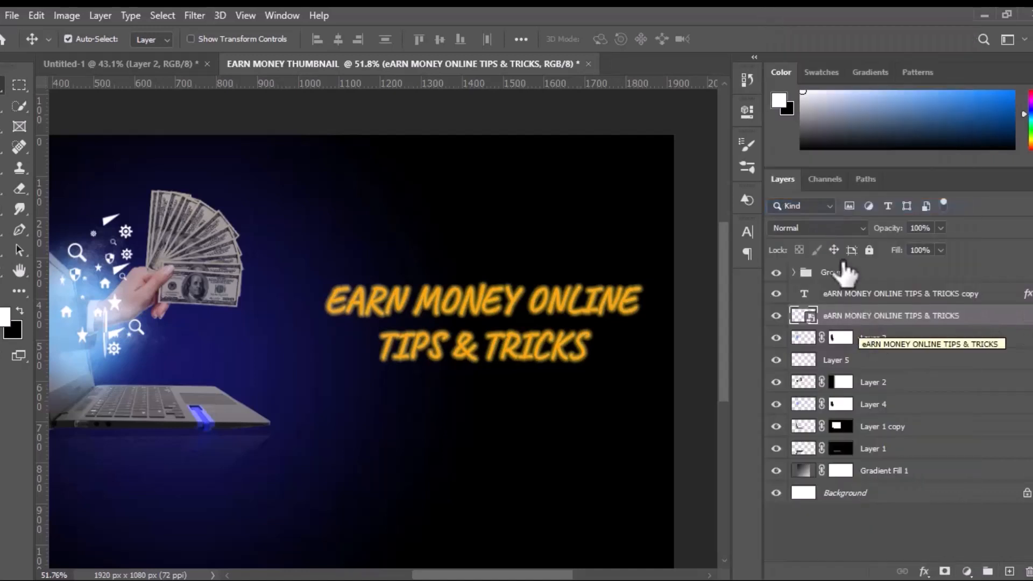
Step: Set the title smart object's blend mode to Linear Dodge (Add) and apply a Gaussian Blur smart filter to it
left_click(824, 229)
left_click(804, 343)
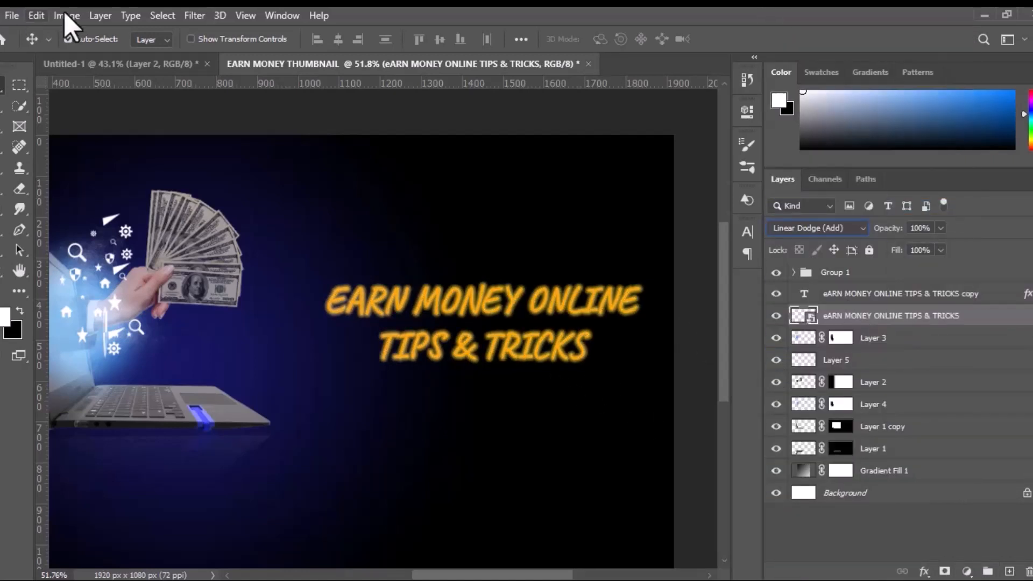
left_click(195, 15)
mouse_move(323, 194)
left_click(424, 253)
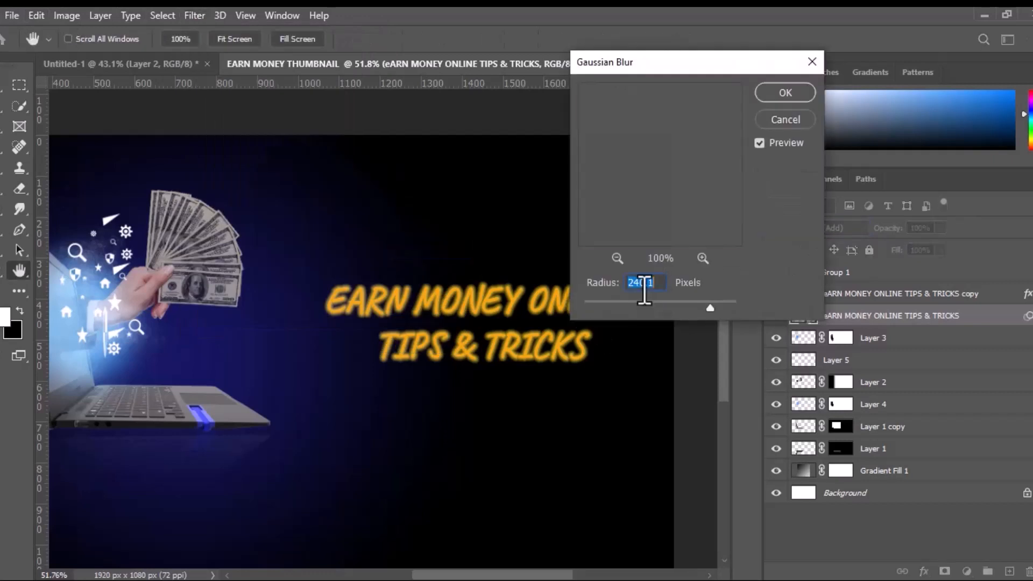
key("Return")
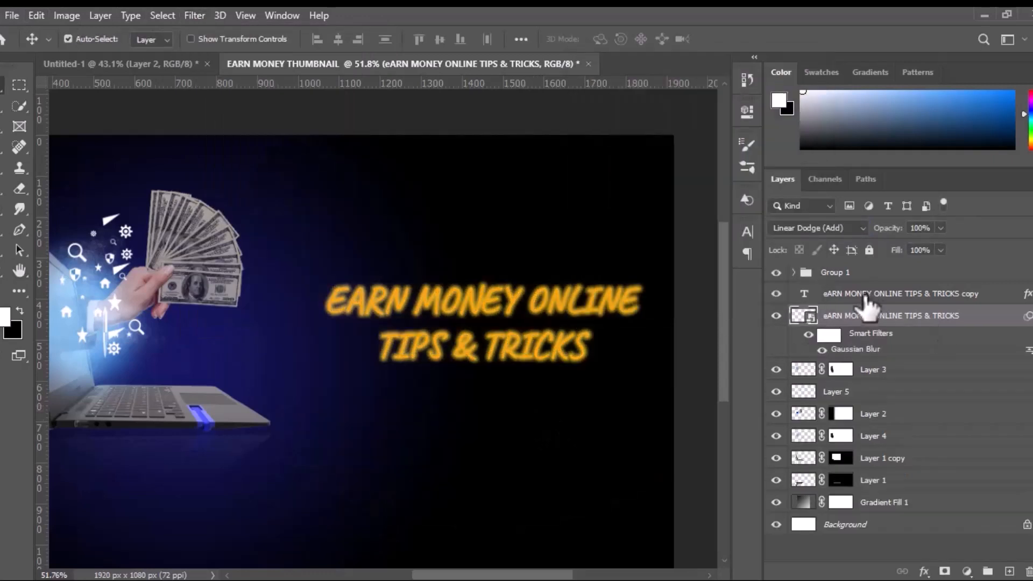
Step: Move the title text copy and the blurred smart object together above Group 1 in the layer order
left_click(865, 296, "shift")
left_click_drag(865, 296, 853, 263)
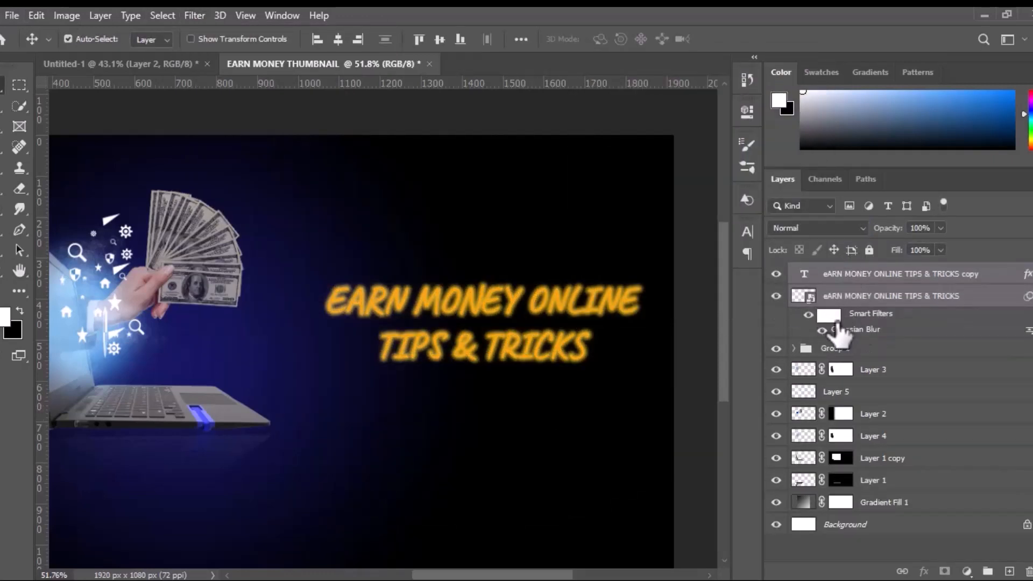
Step: Reduce the title text copy's outer glow to 22% opacity and a size of 2 px, and apply the style
left_click(1028, 274)
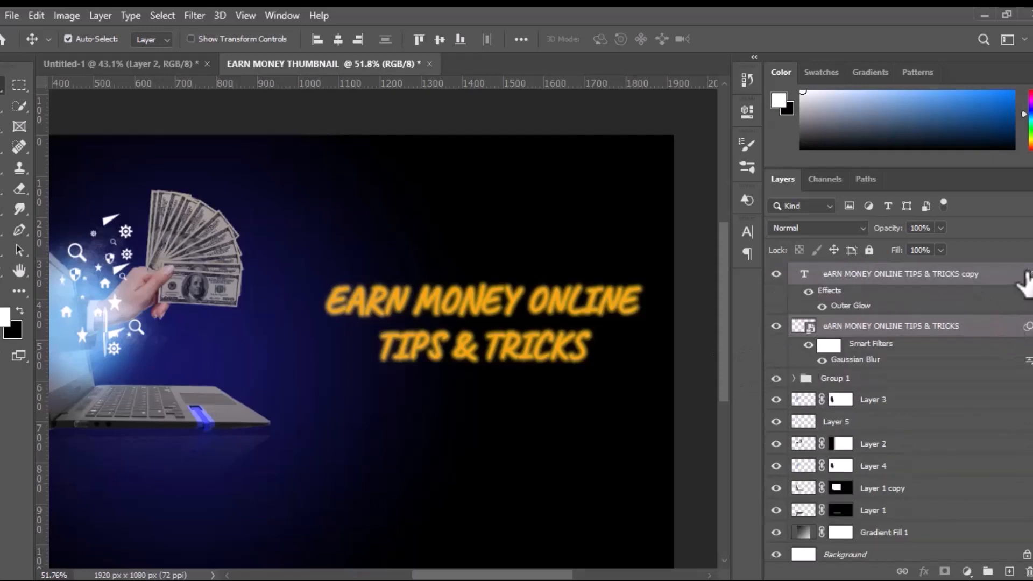
left_click(853, 309)
double_click(850, 305)
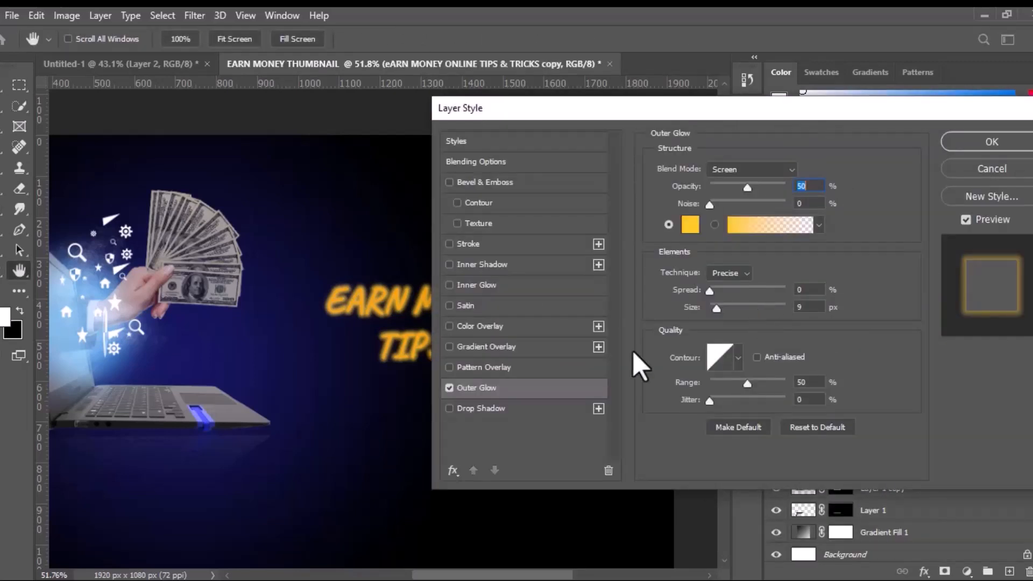
left_click_drag(767, 187, 740, 187)
left_click_drag(717, 309, 714, 310)
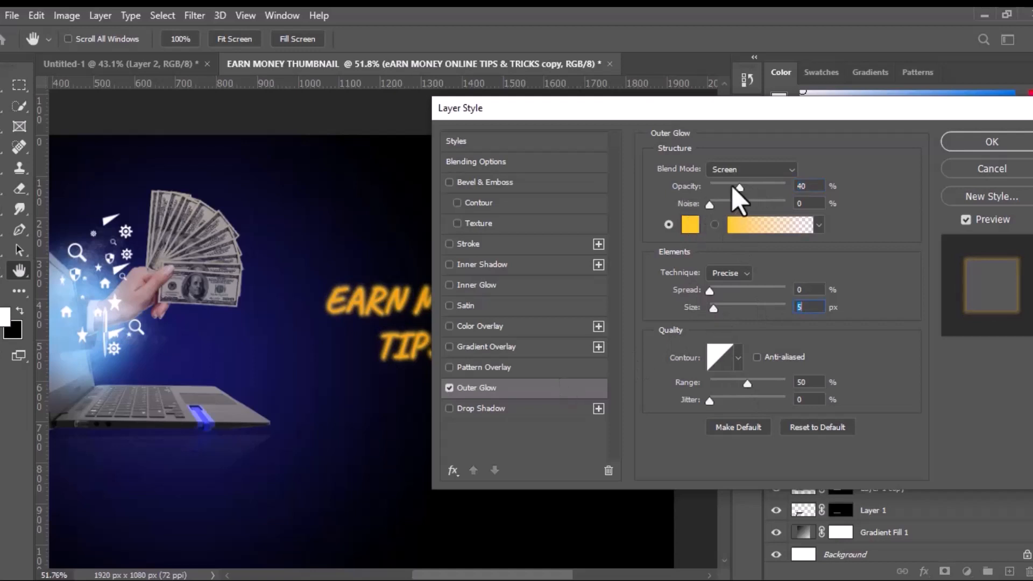
left_click_drag(740, 187, 726, 187)
left_click_drag(714, 305, 712, 306)
left_click(969, 138)
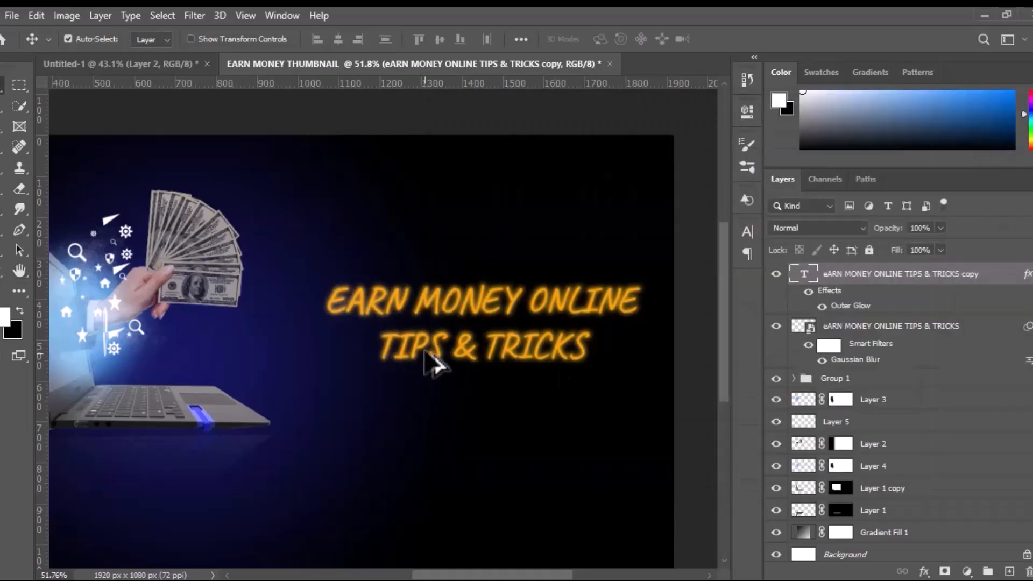
Step: Duplicate the blurred title smart object and set the lower one's Gaussian Blur radius to 30 pixels
scroll(424, 349, "up", 2)
scroll(601, 314, "right", 3)
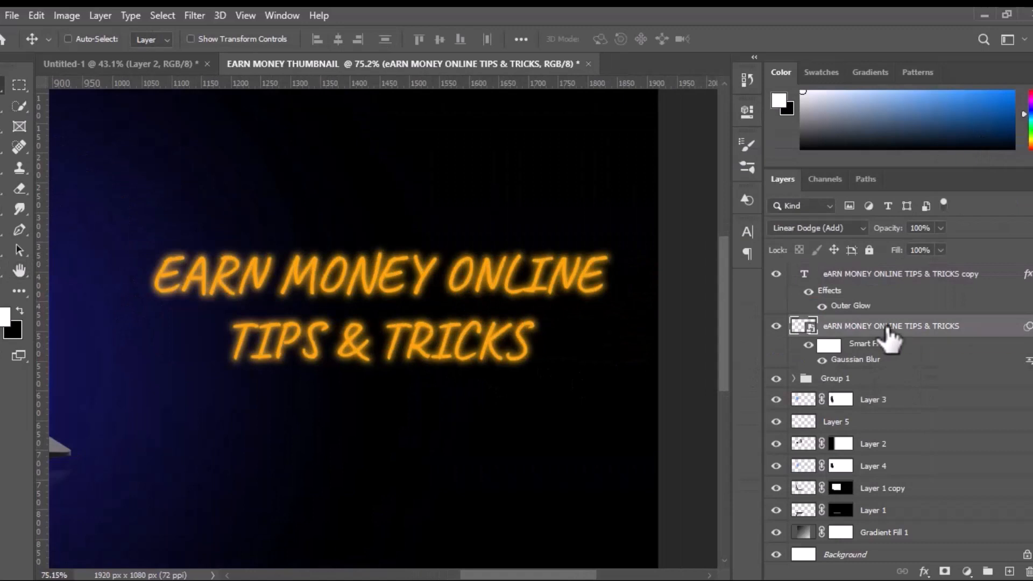
key("ctrl+j")
double_click(875, 413)
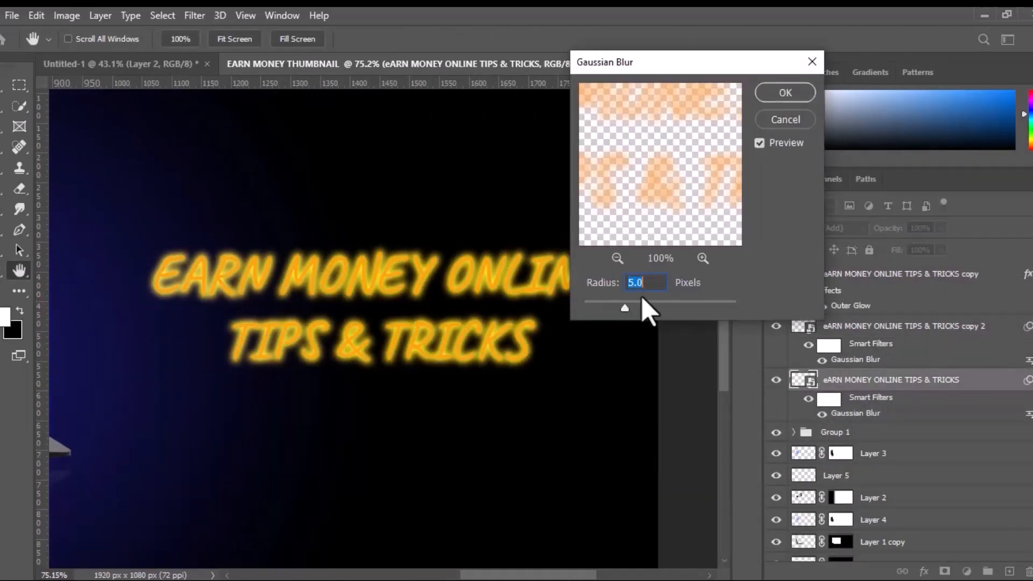
type("30")
left_click(786, 94)
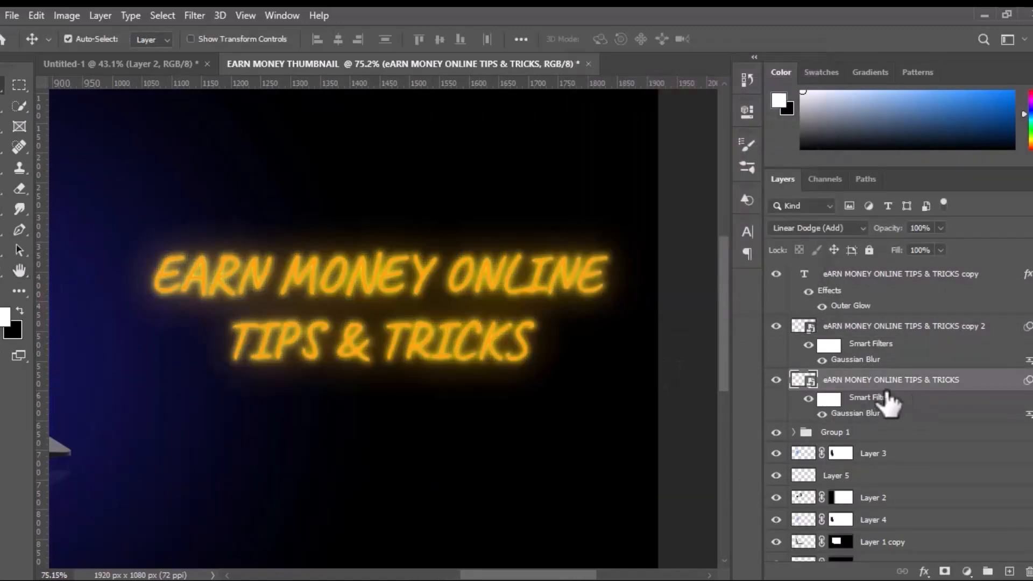
Step: Duplicate the 30-pixel-blurred title smart object and set the lower one's Gaussian Blur radius to 150 pixels
left_click_drag(891, 396, 1010, 571)
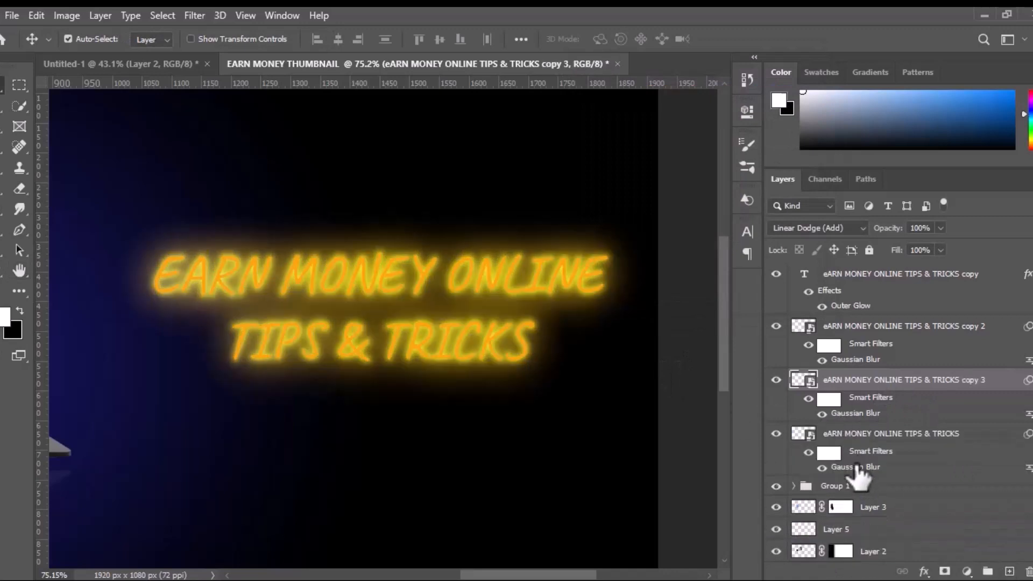
double_click(858, 466)
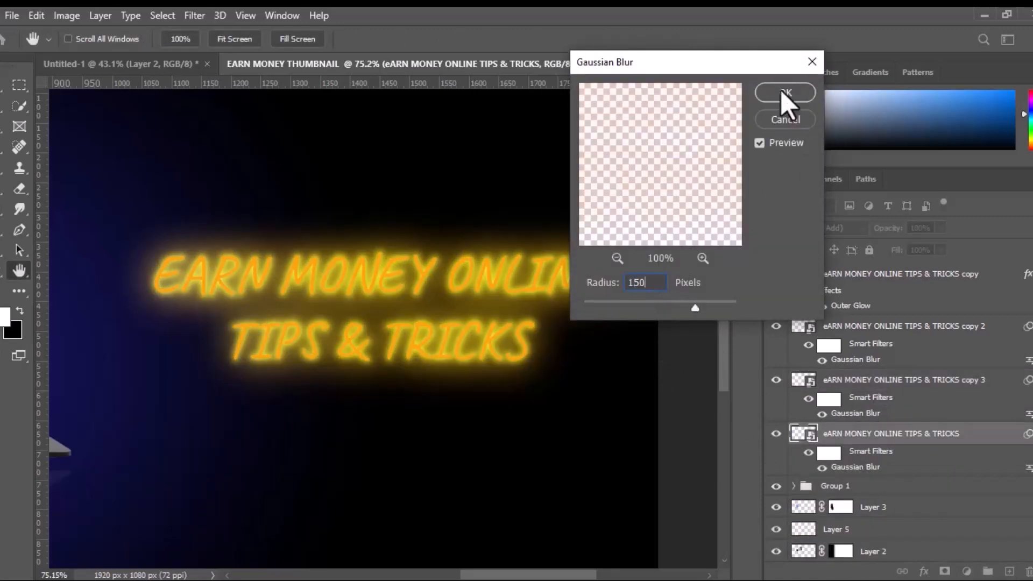
left_click(781, 91)
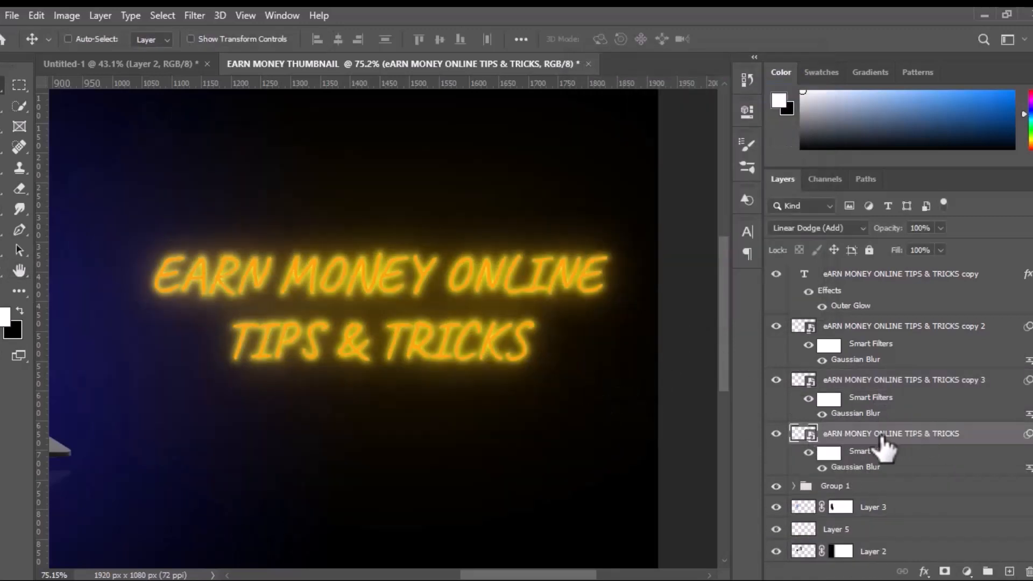
Step: Duplicate the lowest title smart object and set the new copy's Gaussian Blur radius to about 61 pixels
key("ctrl+j")
double_click(875, 467)
left_click_drag(648, 305, 672, 307)
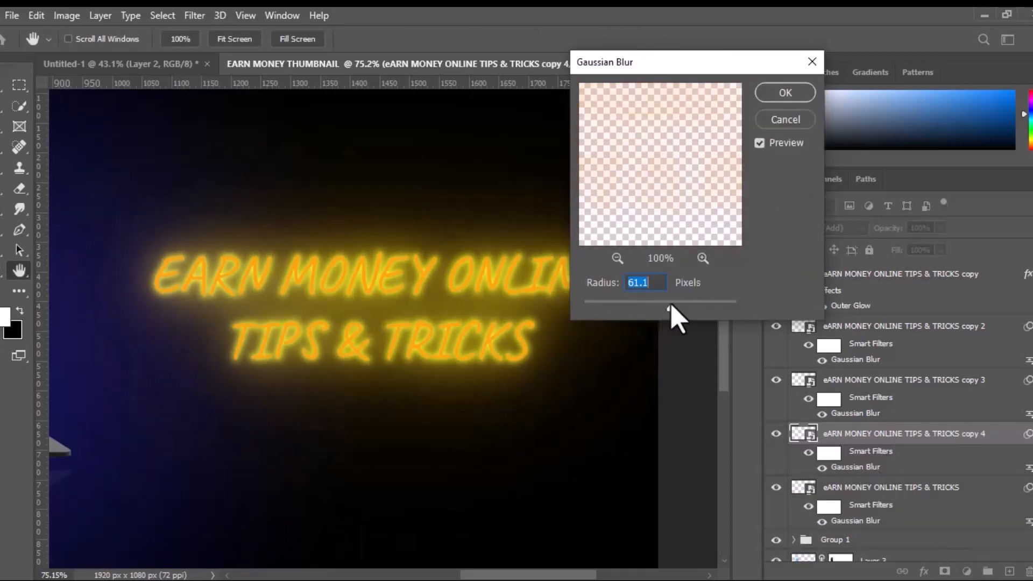
key("Return")
key("ctrl+0")
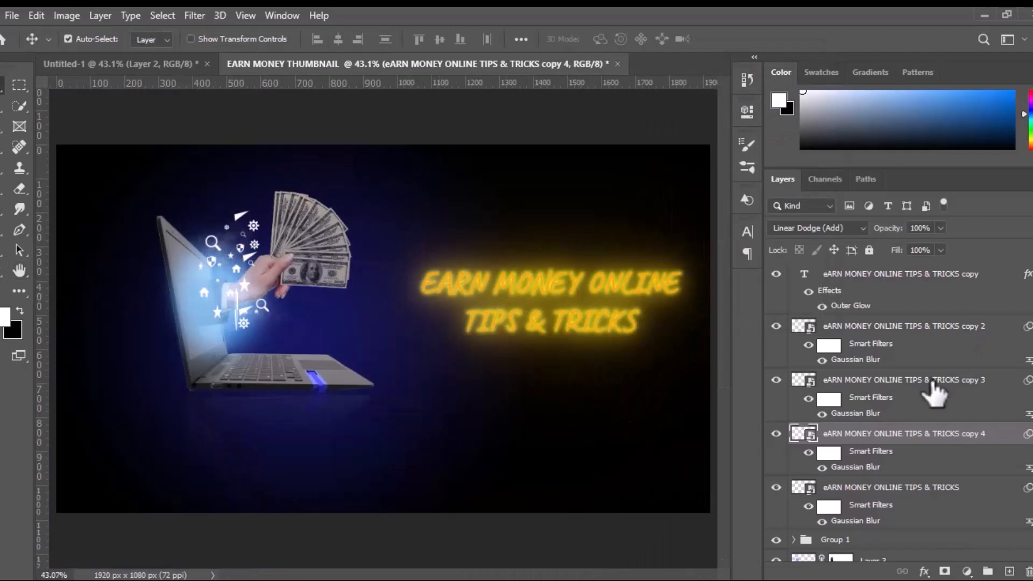
Step: Group the title text copy and all its blurred smart objects into a group named TEXT
left_click(923, 274)
scroll(904, 401, "down", 3)
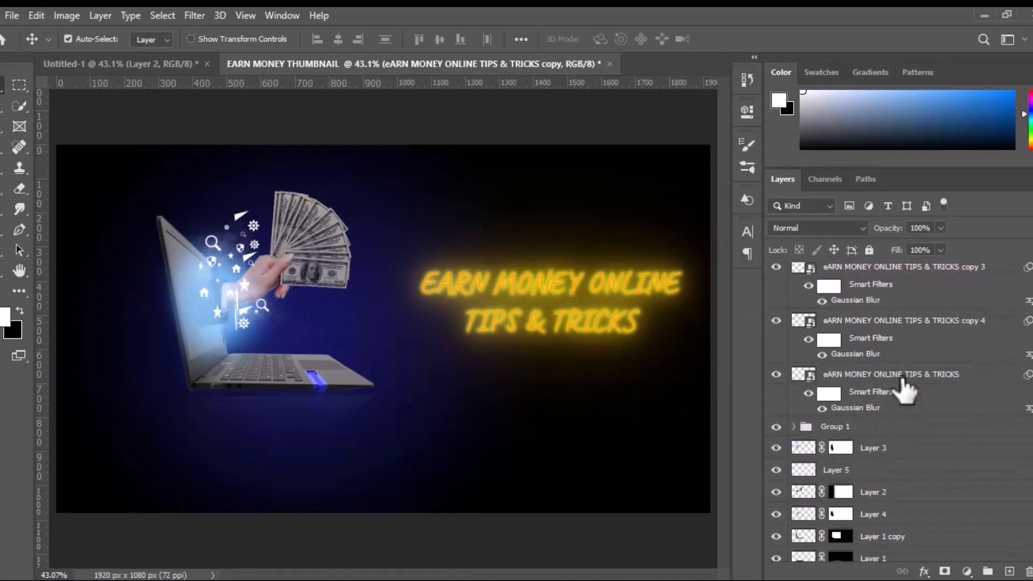
left_click(904, 392, "shift")
key("ctrl+g")
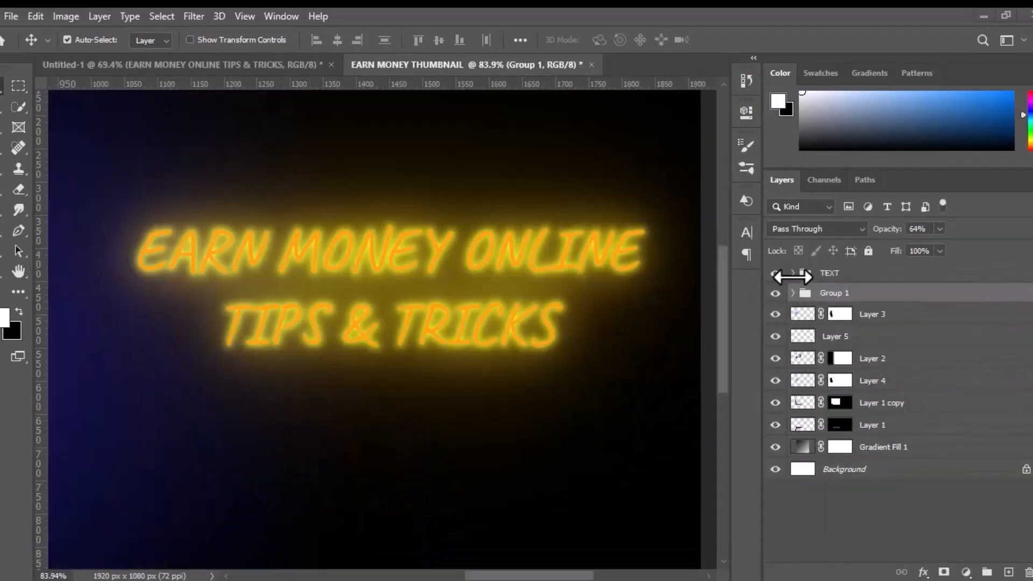
Step: Replace the outer glow of the title text copy in the TEXT group with a 2 px pinkish-white outside stroke
left_click(792, 273)
left_click(866, 326)
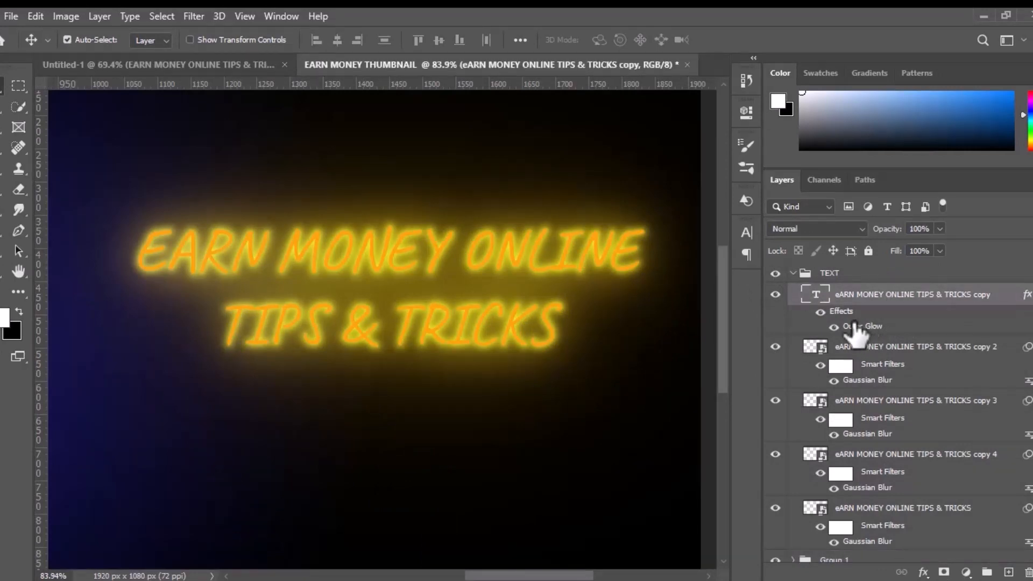
double_click(855, 326)
left_click(448, 389)
left_click(448, 244)
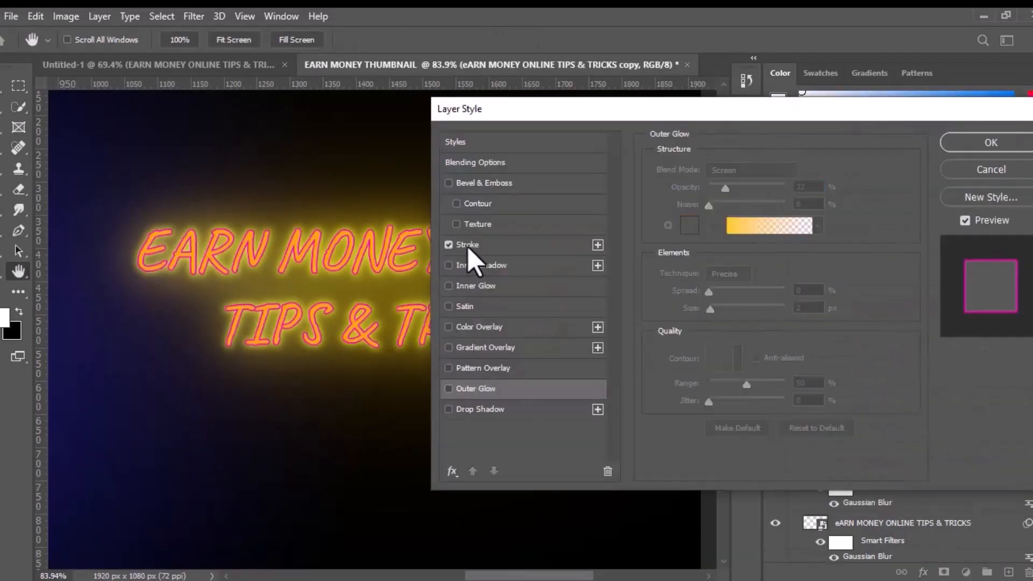
left_click(467, 244)
left_click(689, 286)
left_click(648, 157)
key("Return")
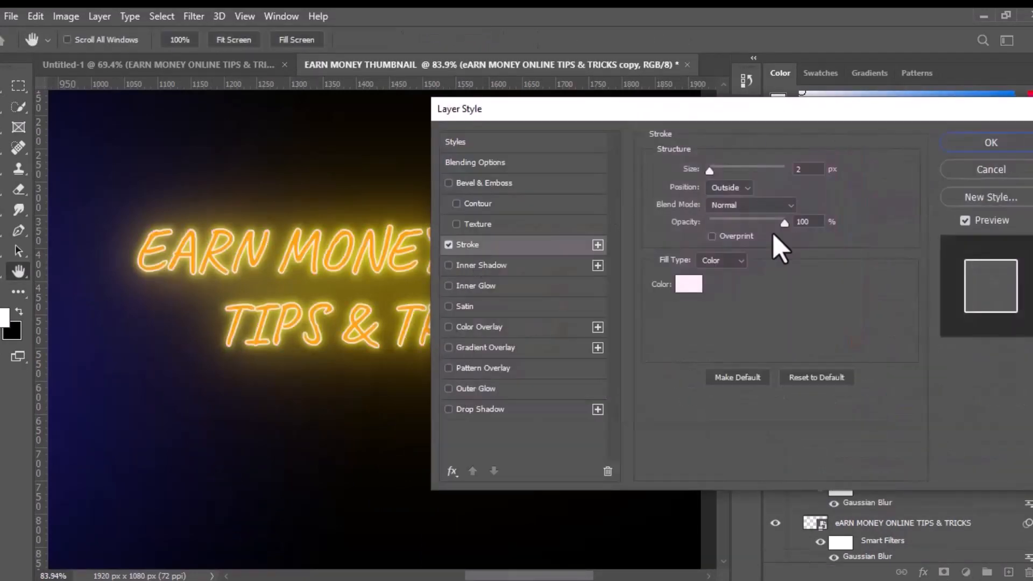
key("Return")
key("ctrl+0")
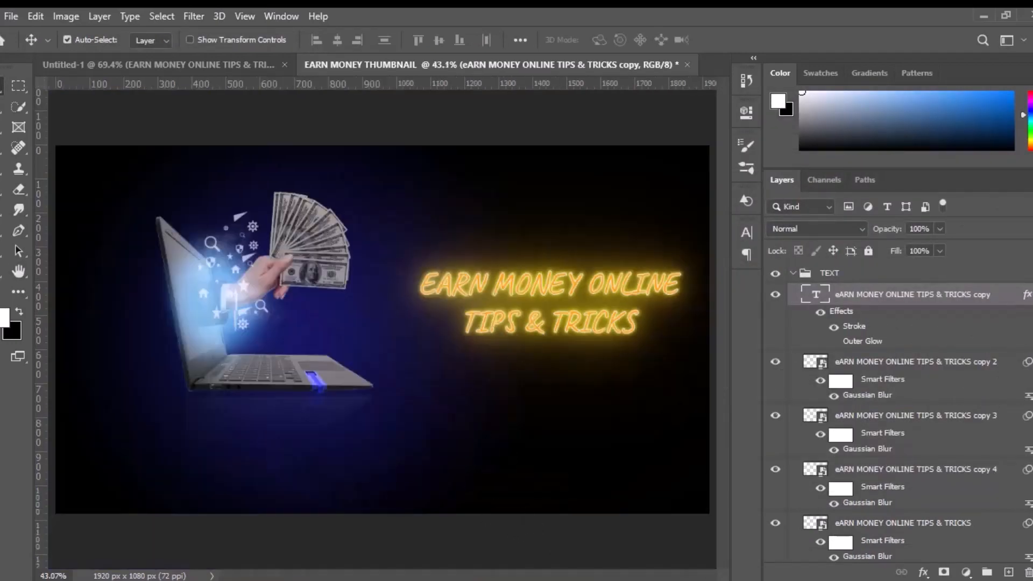